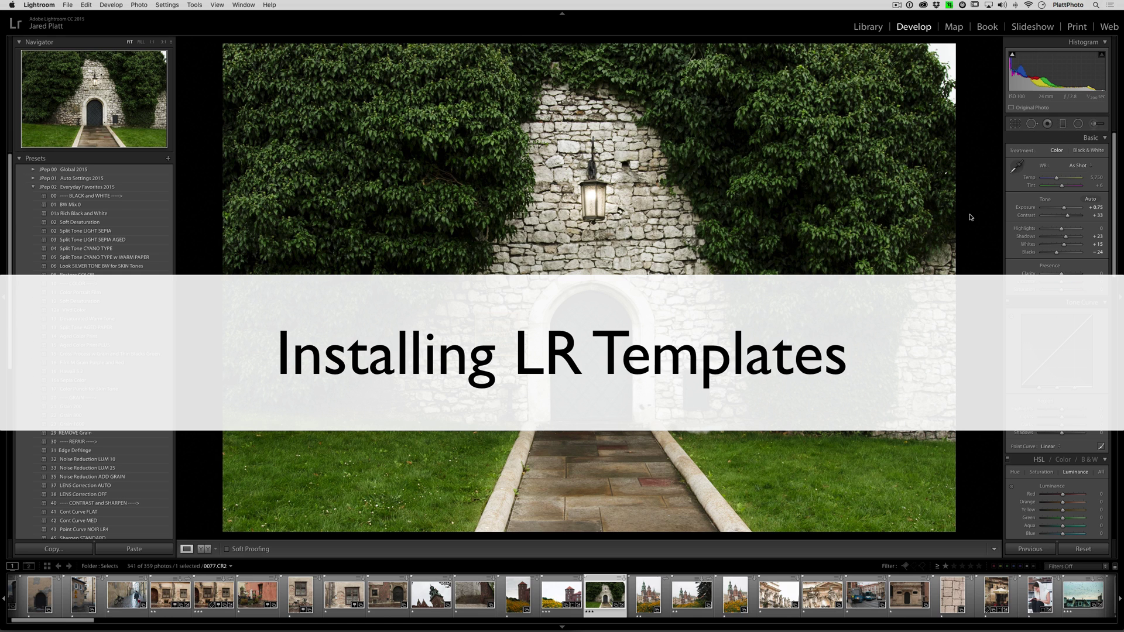
Step: Show the Slideshow module's five built-in Lightroom Templates, such as Crop To Fill and Widescreen
left_click(1024, 28)
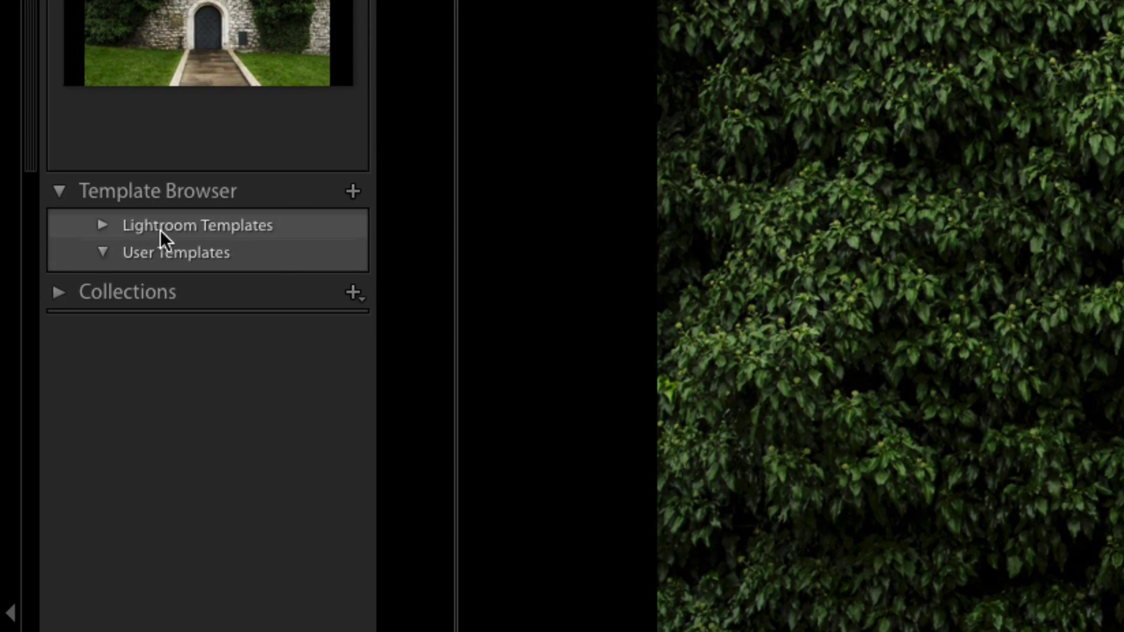
left_click(102, 224)
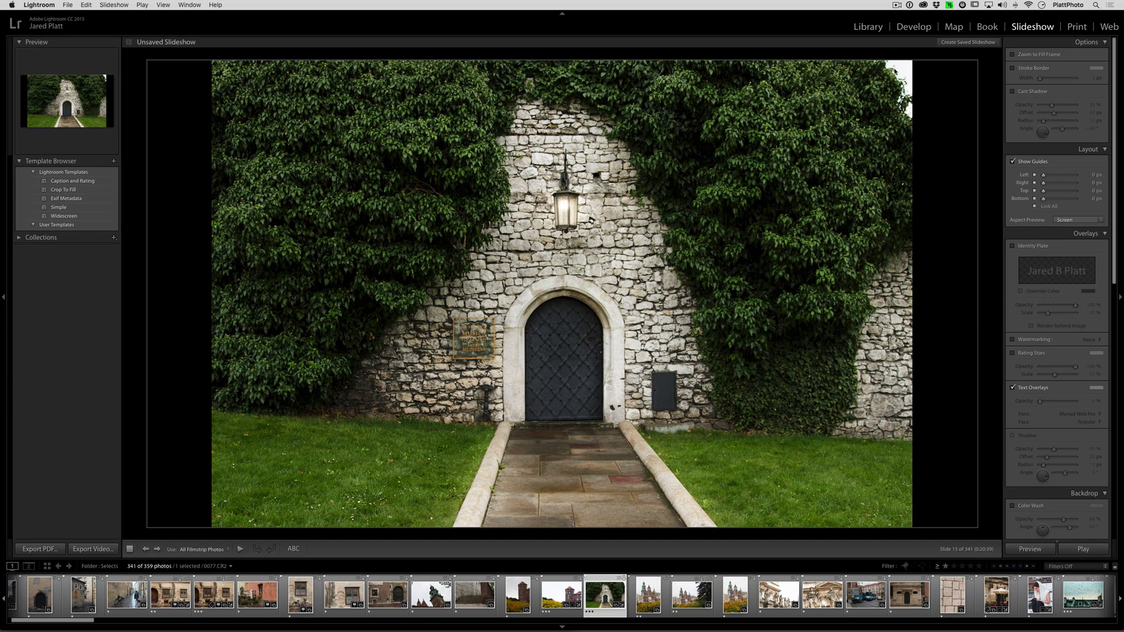
left_click(1080, 27)
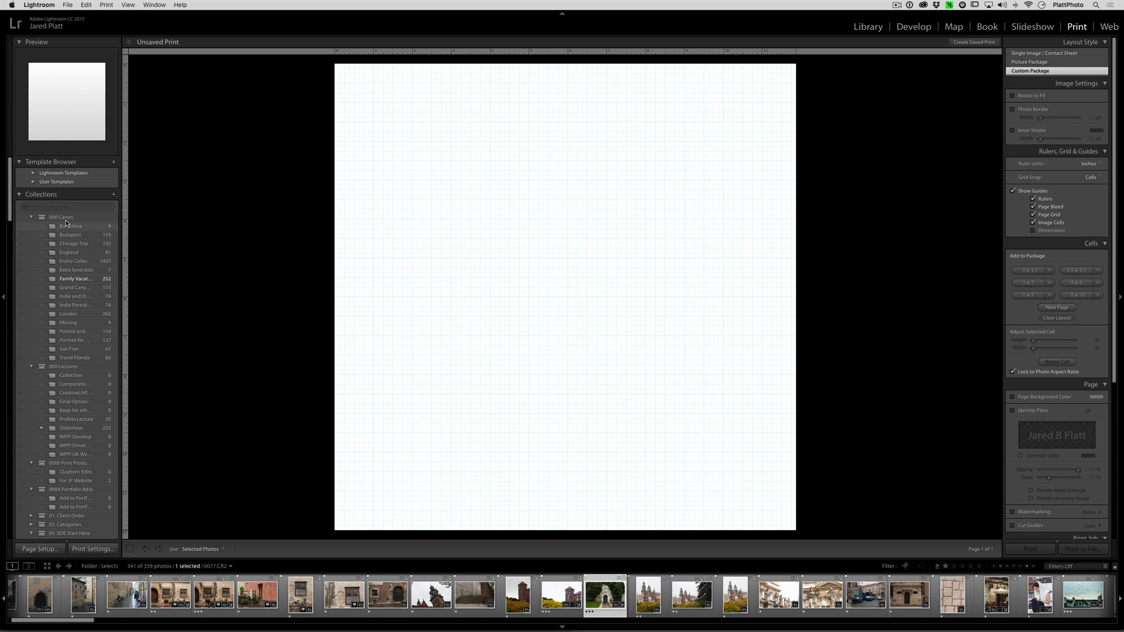
left_click(59, 173)
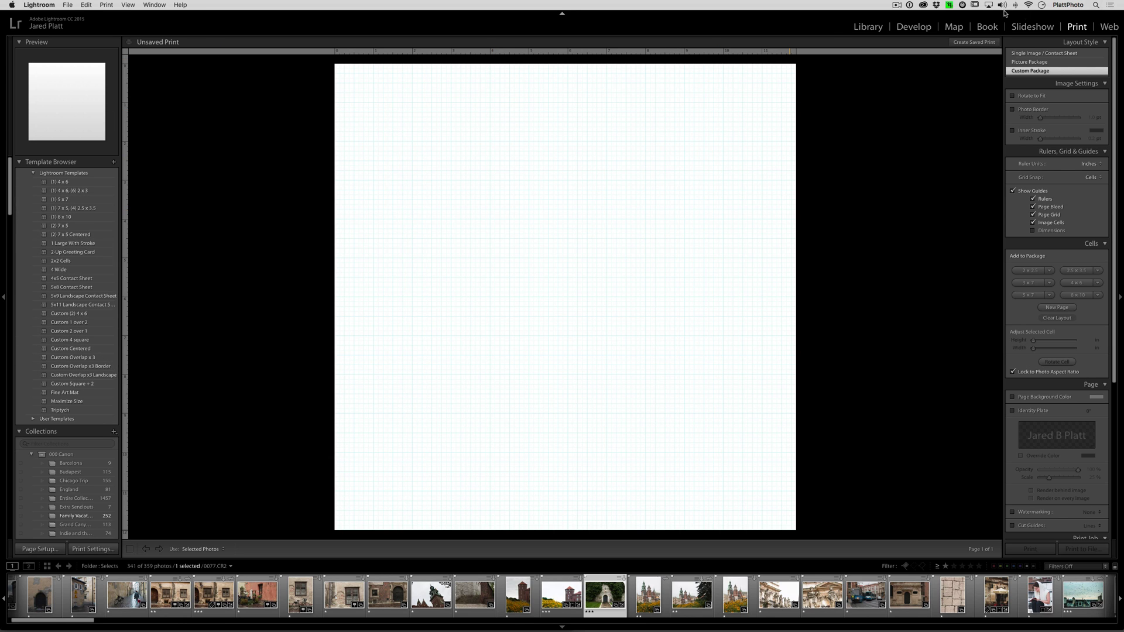
left_click(1109, 26)
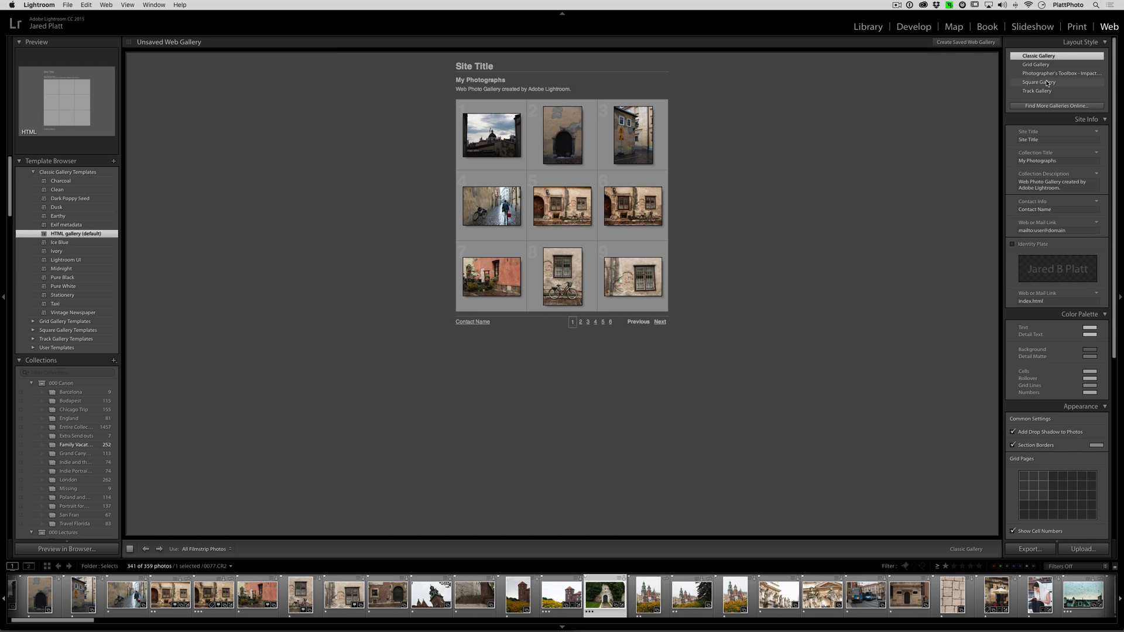
left_click(1077, 28)
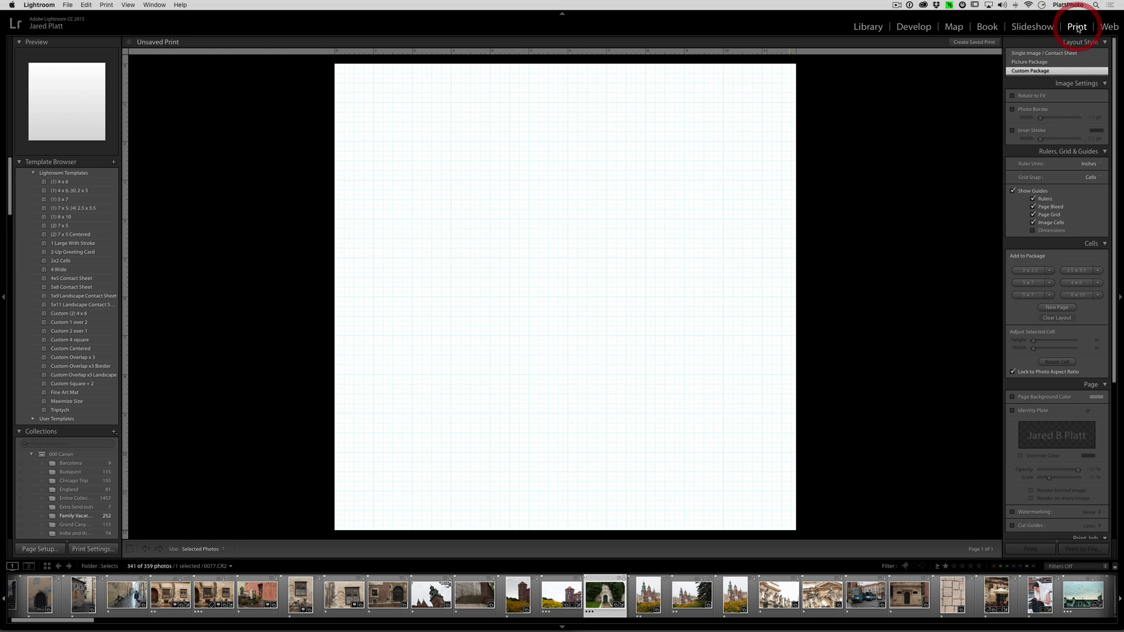
left_click(1037, 28)
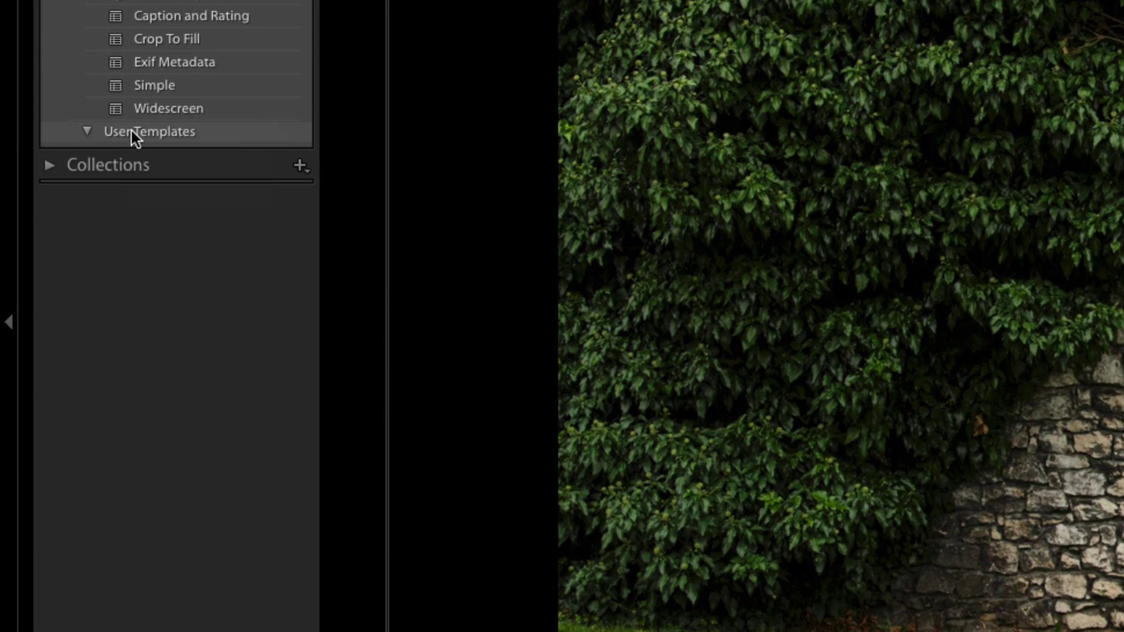
Step: Import Cuts Only.lrtemplate from Desktop's PLATT Slideshow Templates 2015 folder into slideshow User Templates
right_click(131, 131)
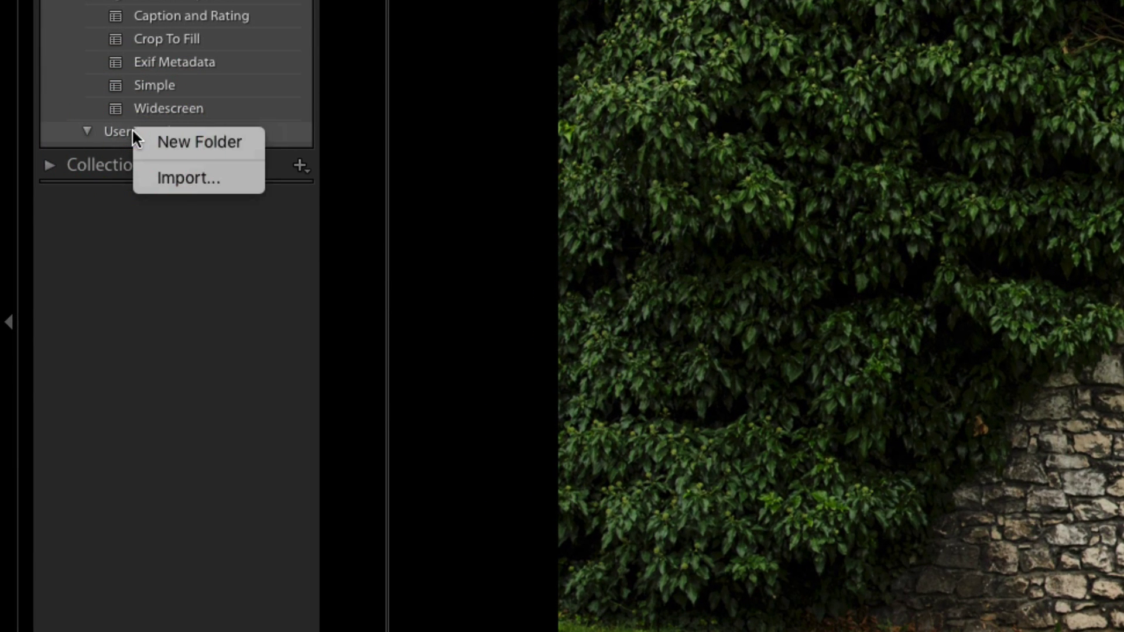
left_click(192, 179)
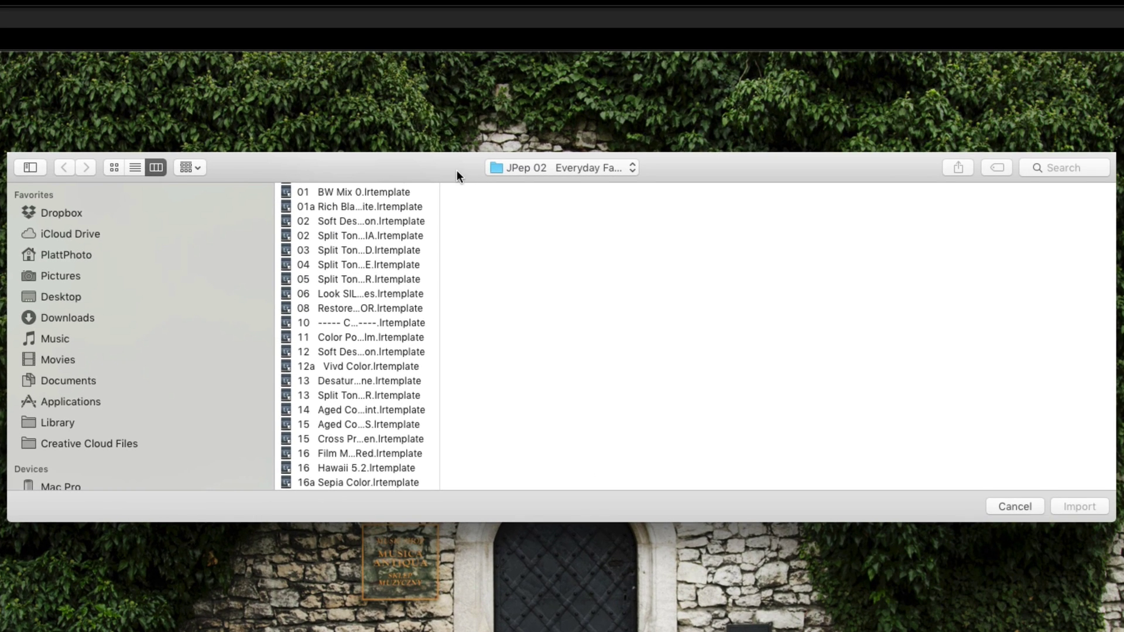
left_click_drag(456, 170, 456, 161)
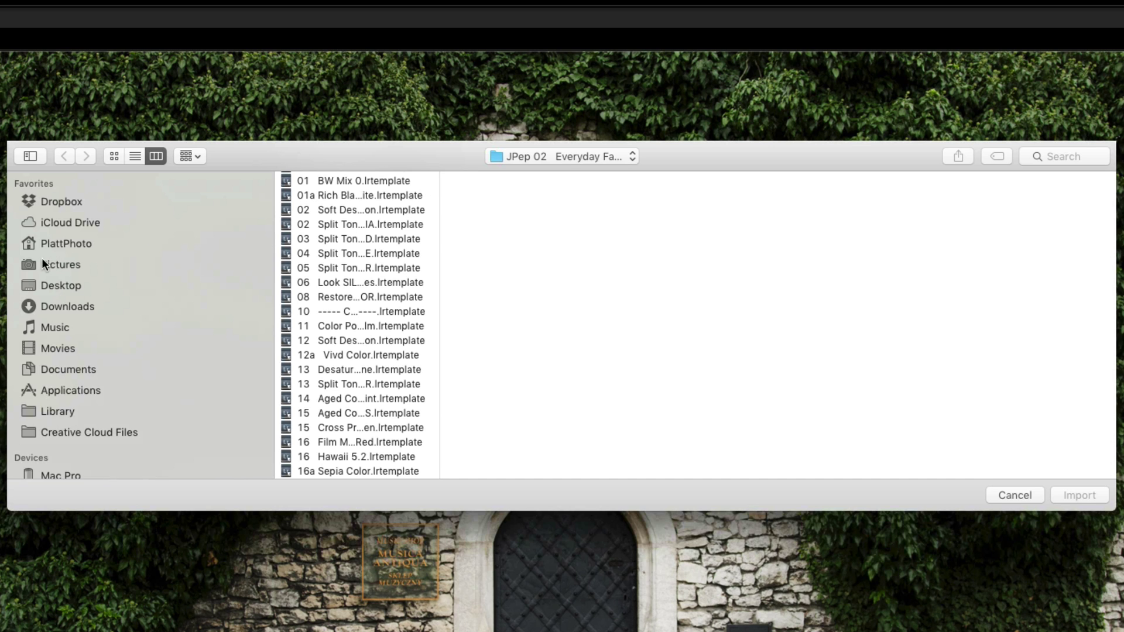
left_click(36, 284)
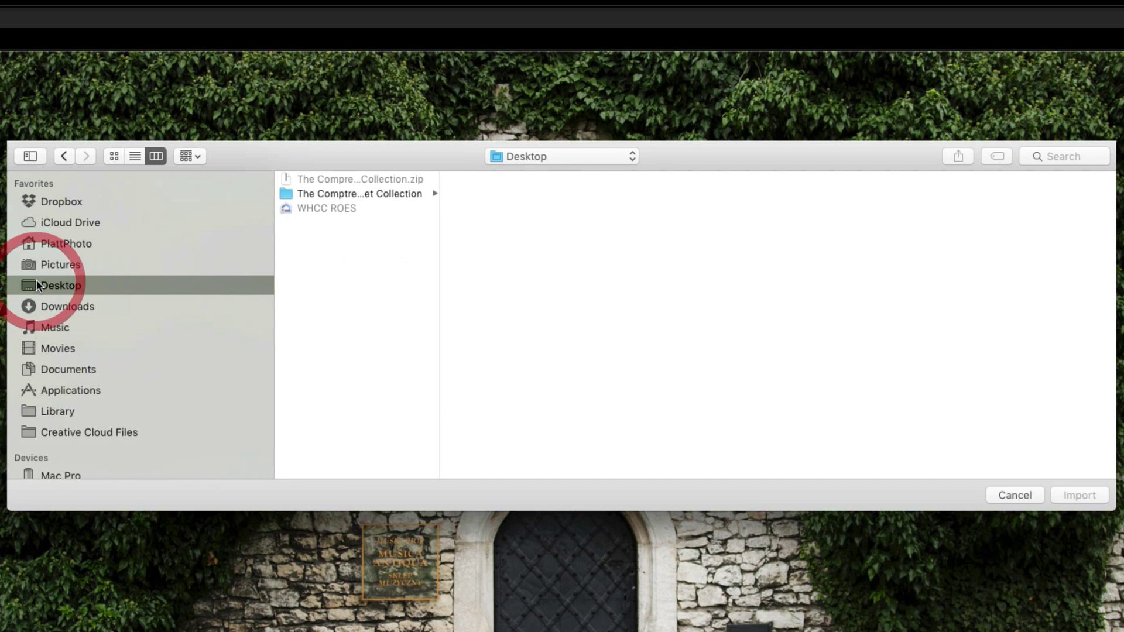
left_click(303, 193)
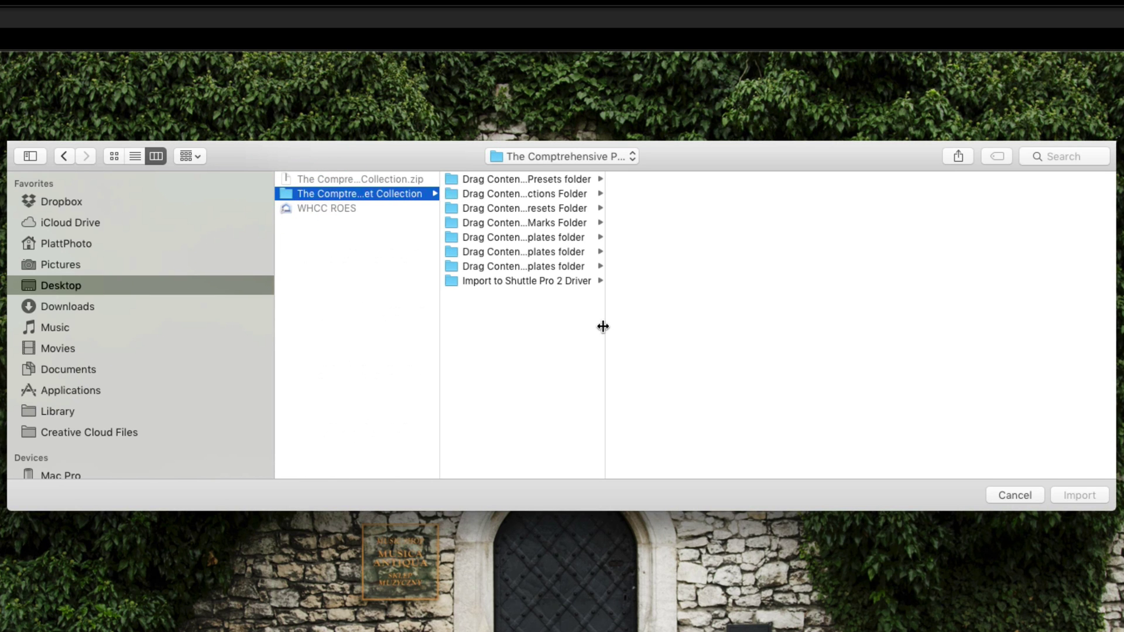
left_click_drag(602, 326, 808, 316)
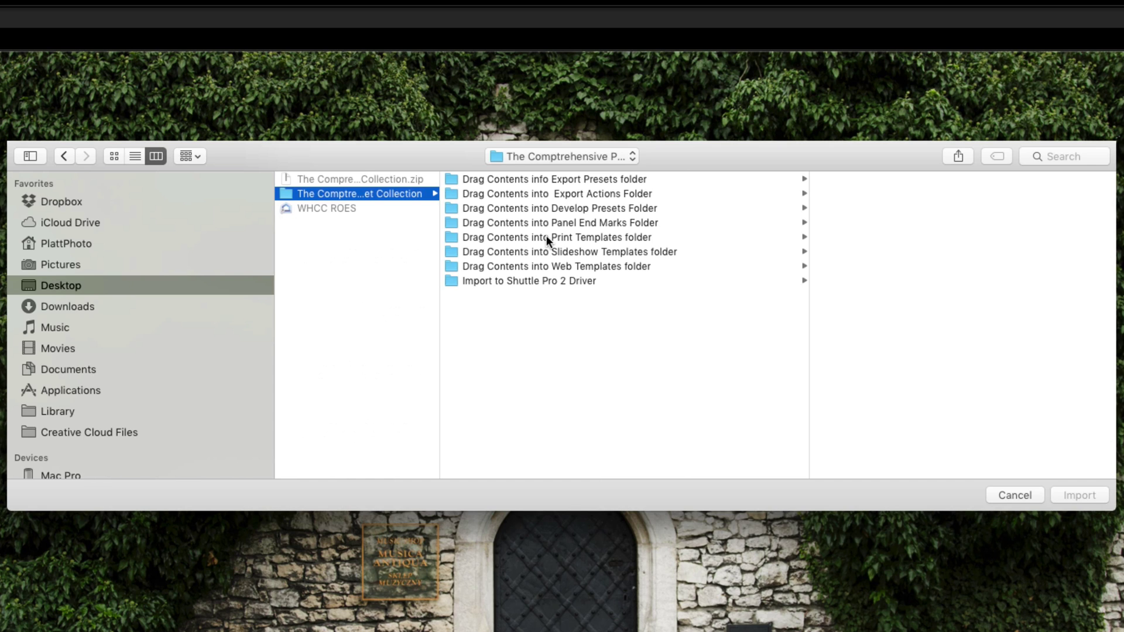
left_click(520, 253)
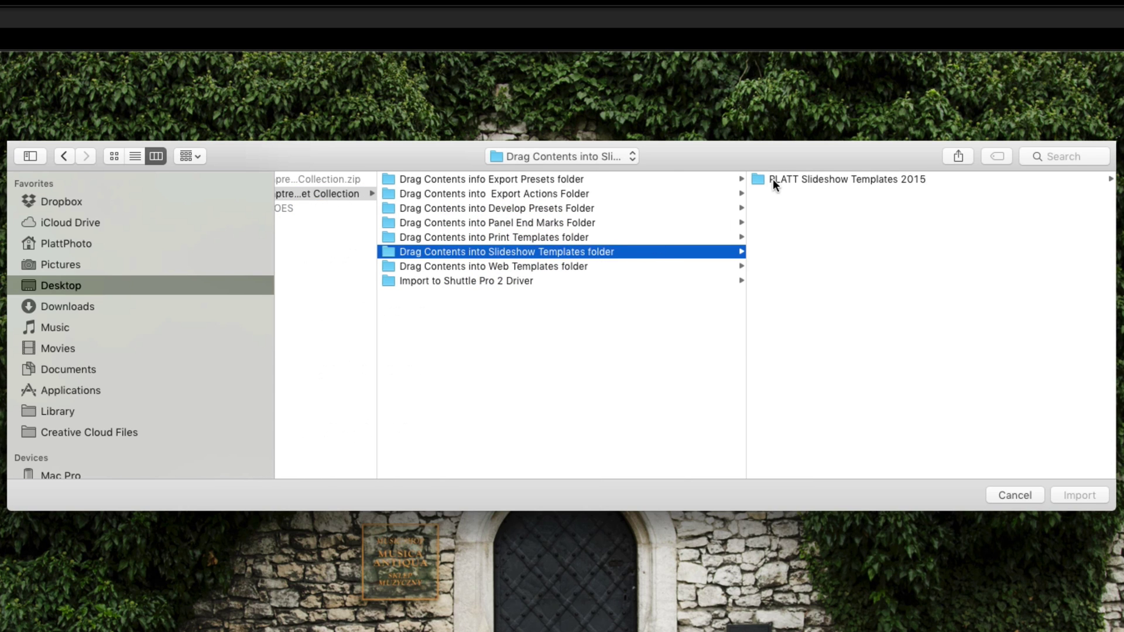
left_click(772, 179)
left_click(784, 178)
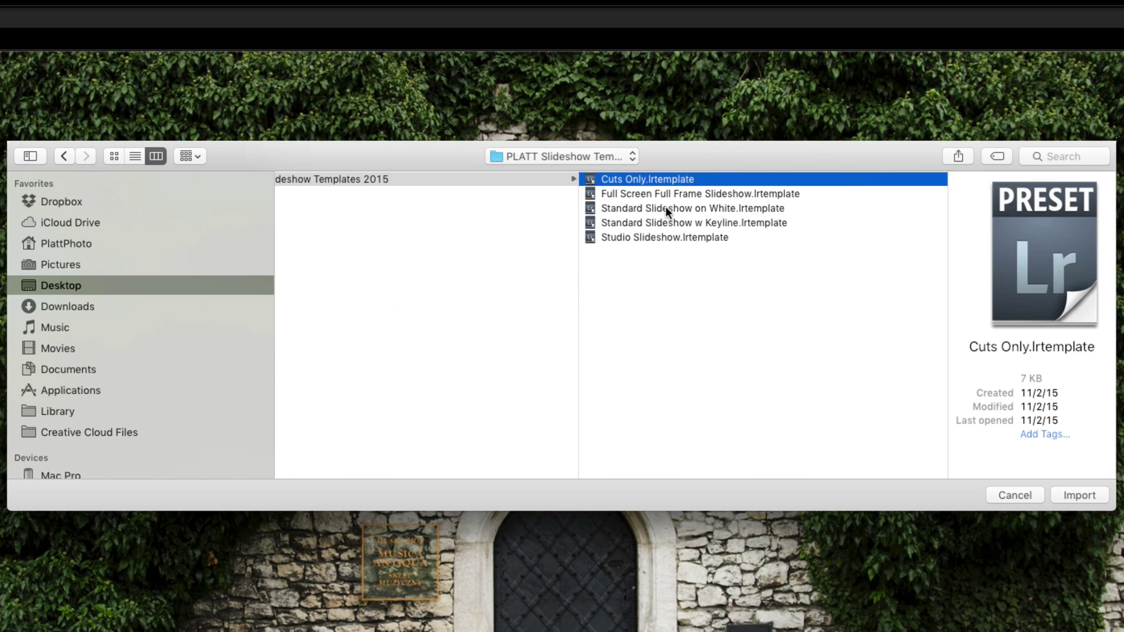
left_click(1073, 495)
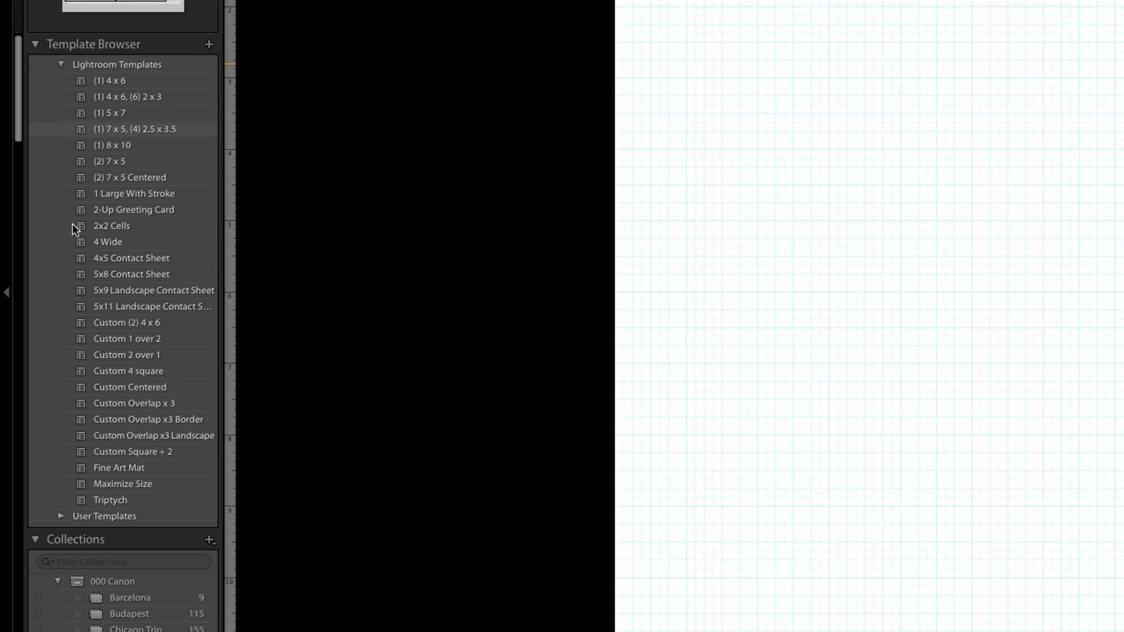
Step: Start an import into Print User Templates and browse to the collection's Print Templates folder
right_click(89, 516)
left_click(117, 544)
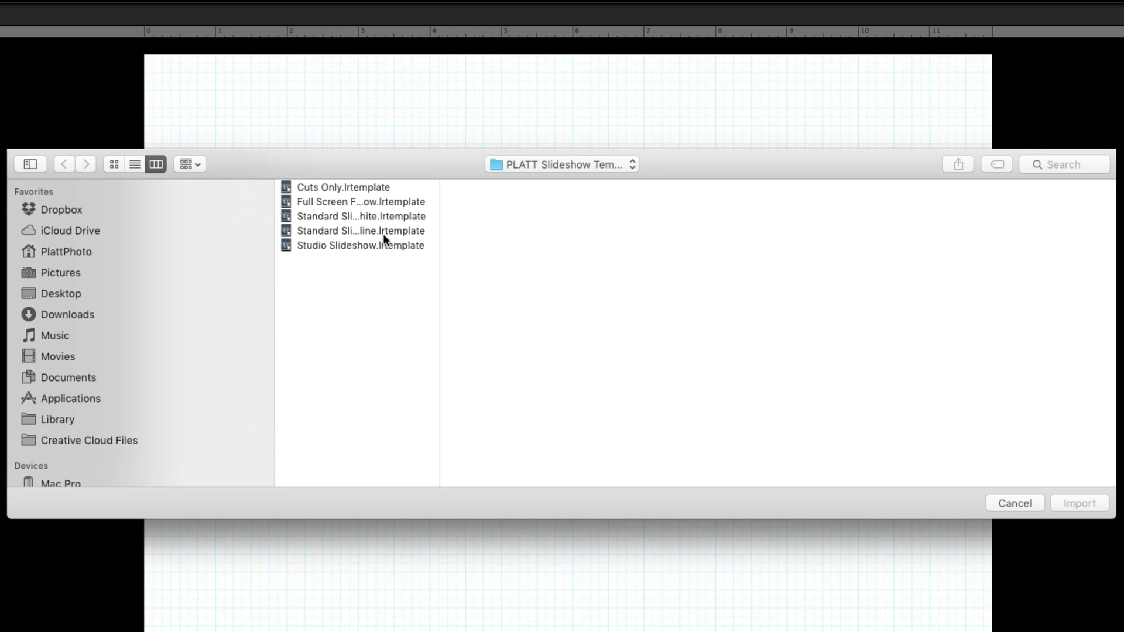
left_click(589, 158)
left_click(585, 192)
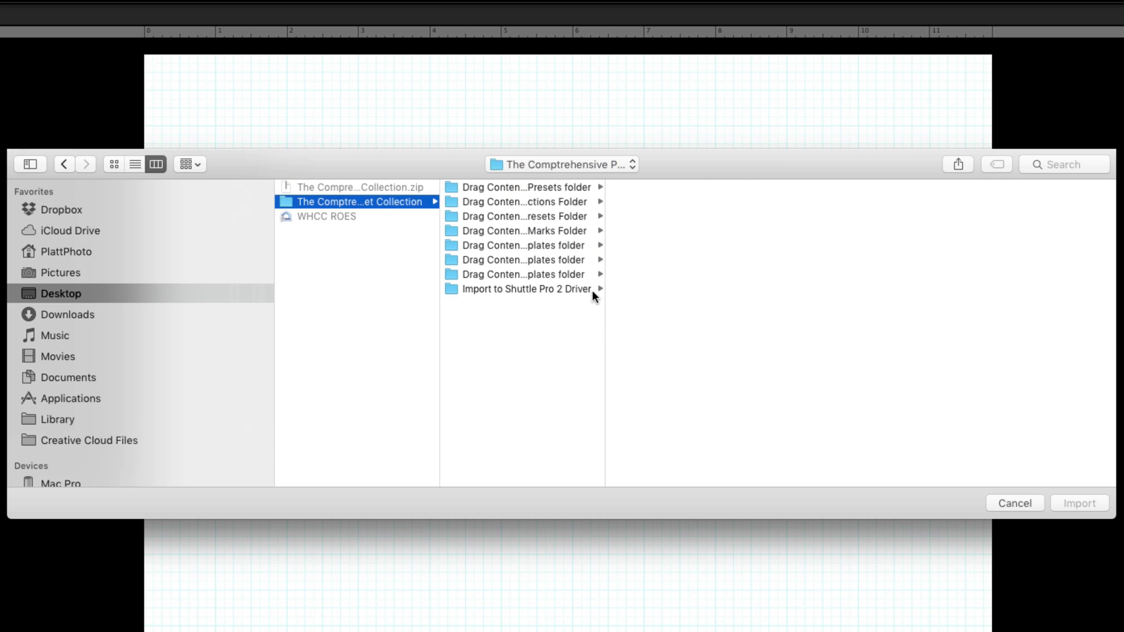
left_click_drag(604, 304, 753, 304)
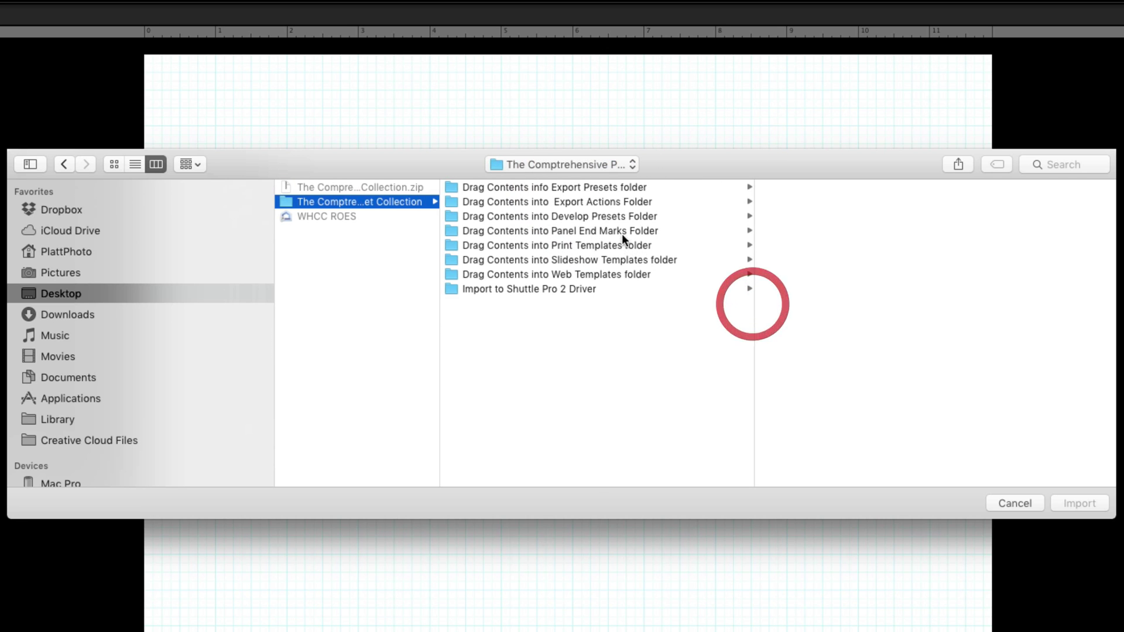
left_click(459, 241)
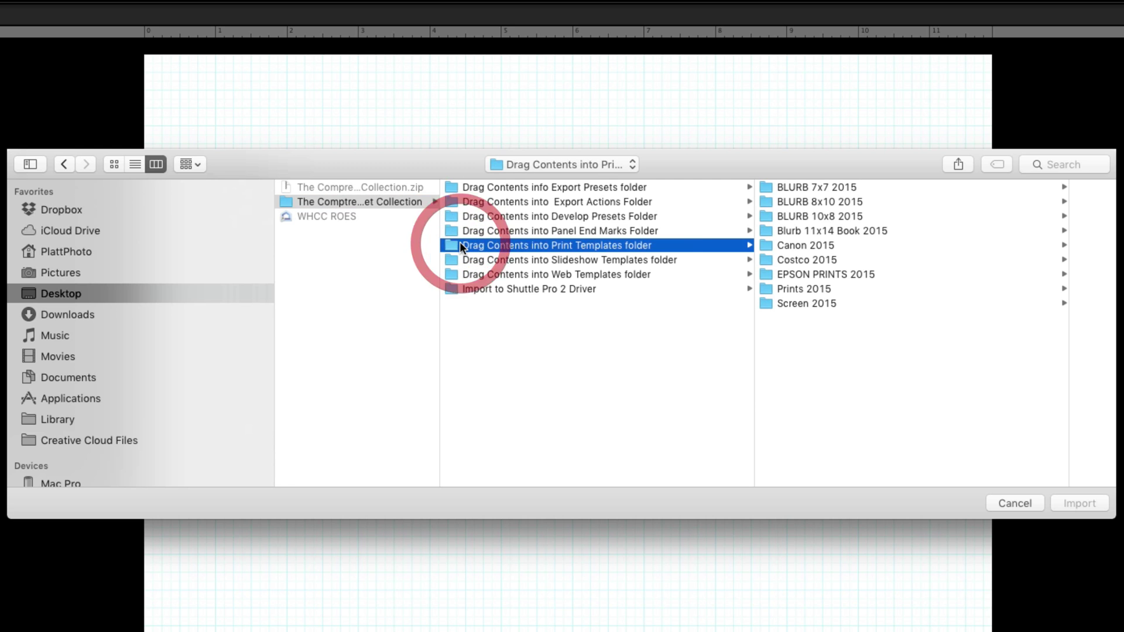
Step: Import all seven BLURB 7x7 2015 template files, then switch to the Web module
left_click(800, 189)
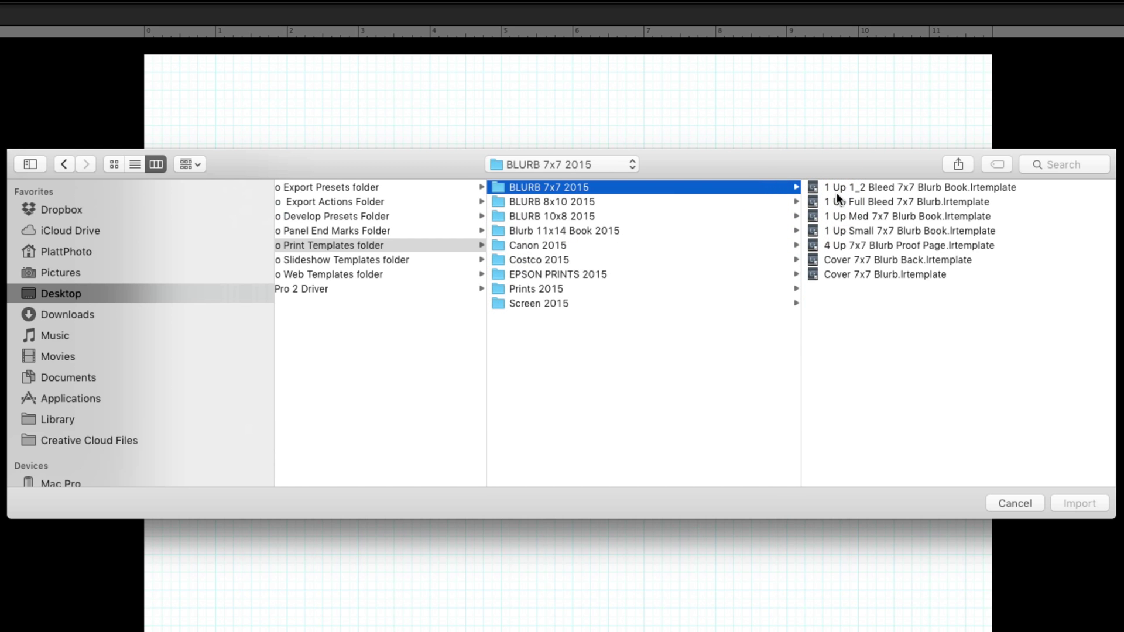
left_click(825, 188)
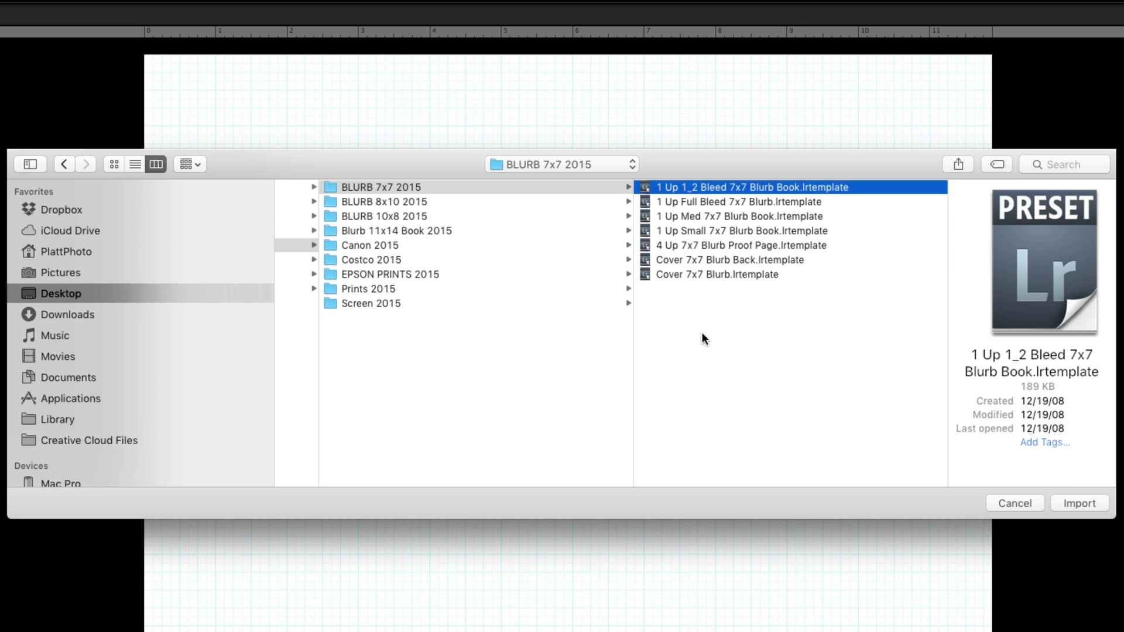
left_click_drag(702, 339, 679, 183)
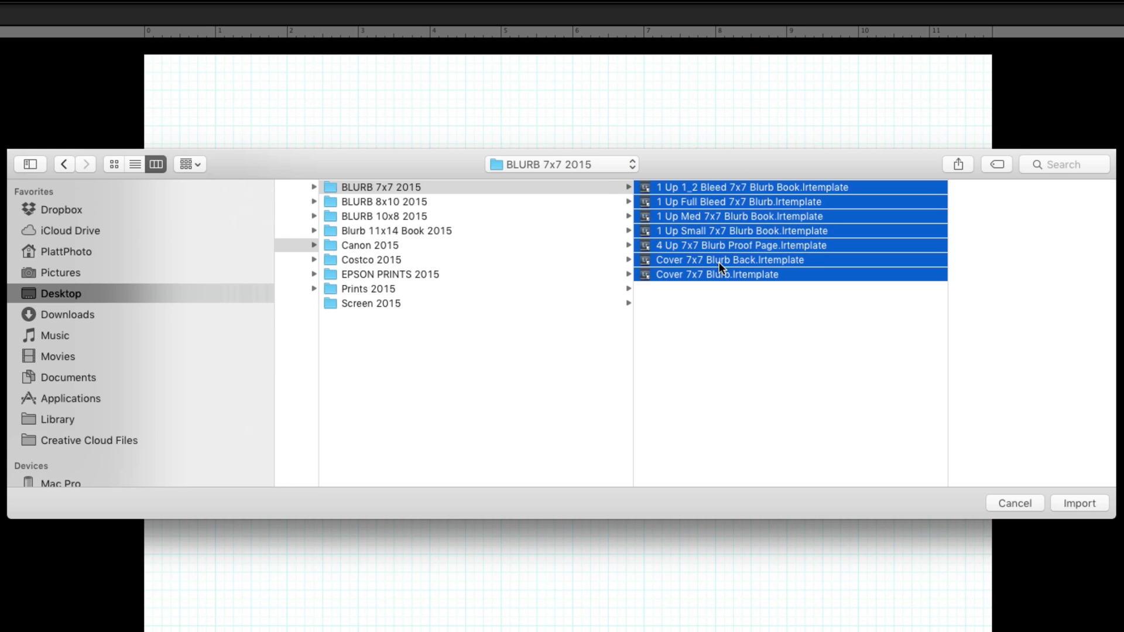
left_click(1064, 501)
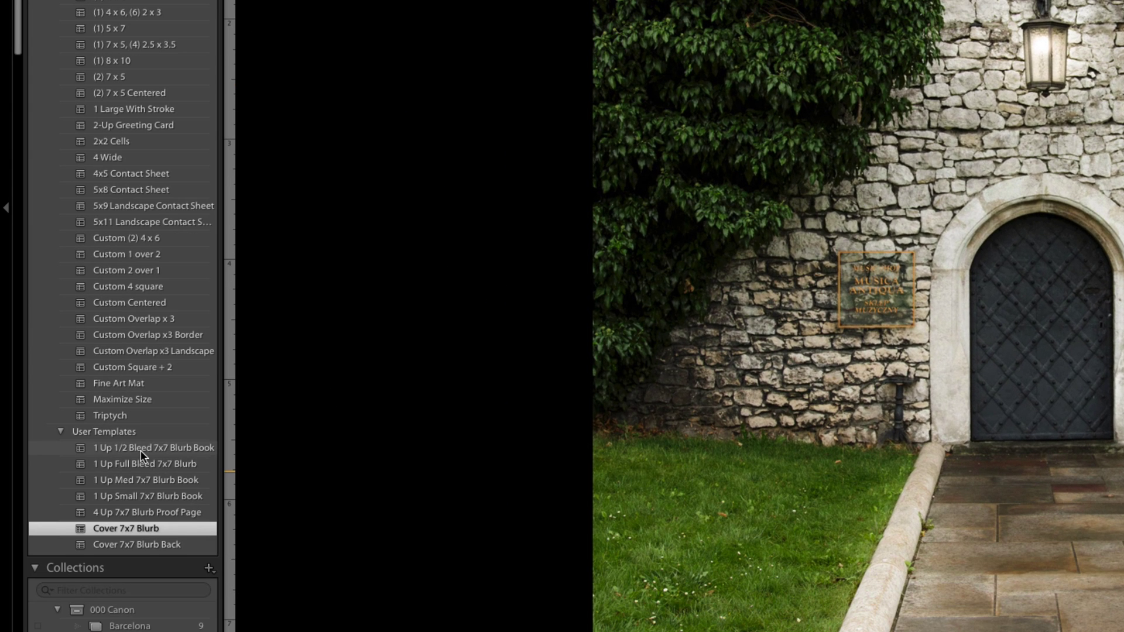
scroll(141, 451, "down", 2)
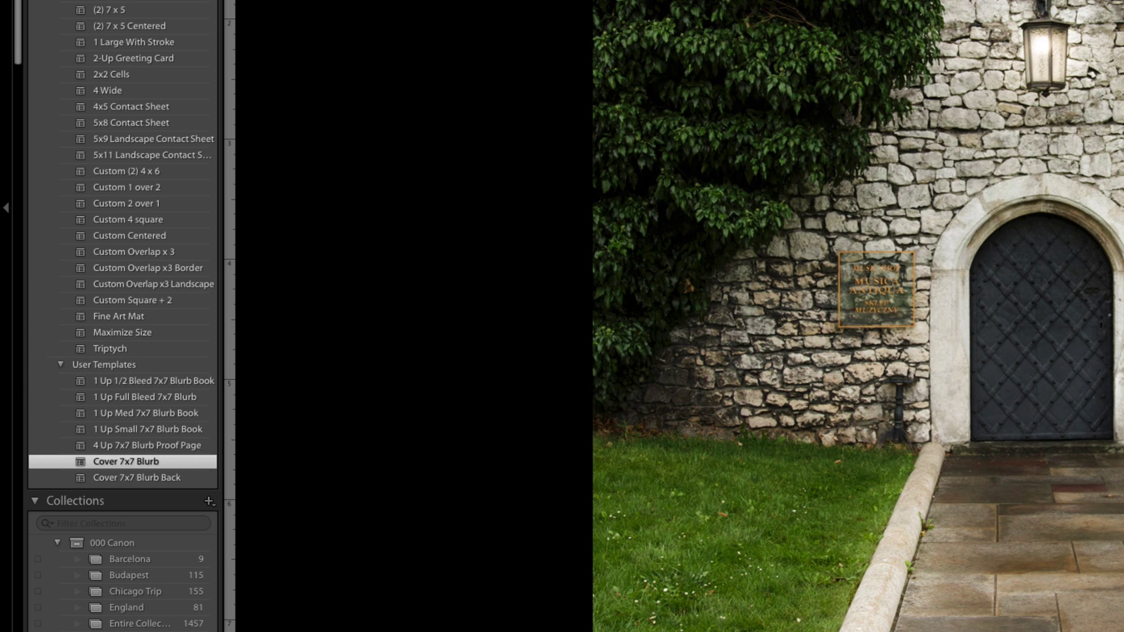
key("ctrl+alt+7")
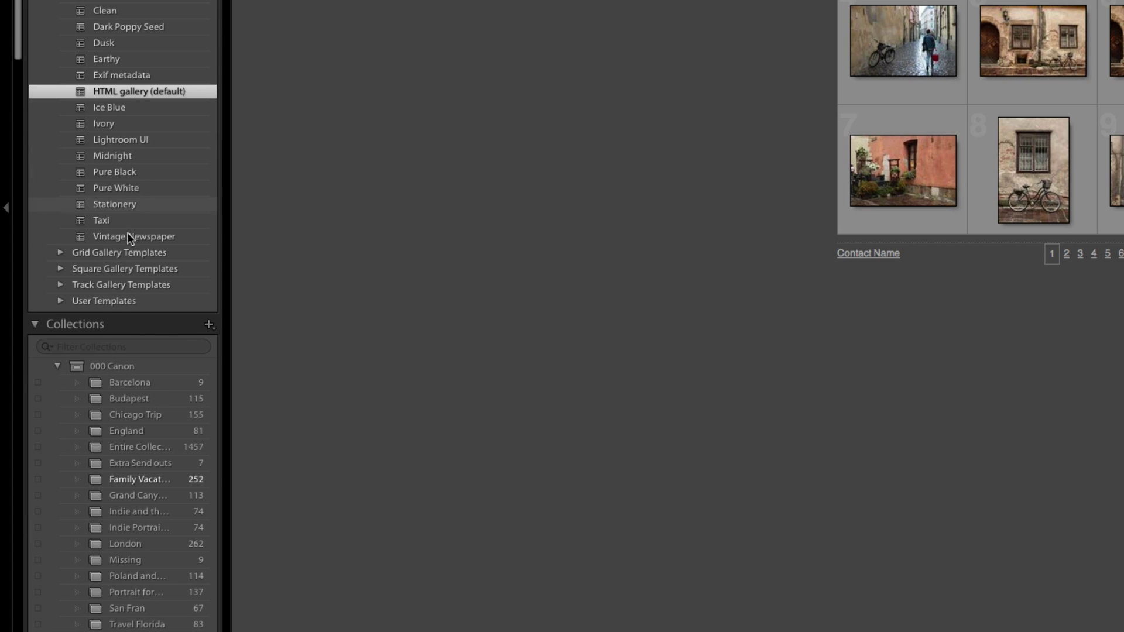
Step: Start an import into web User Templates and browse to the PLATT Web Templates 2015 folder
right_click(90, 300)
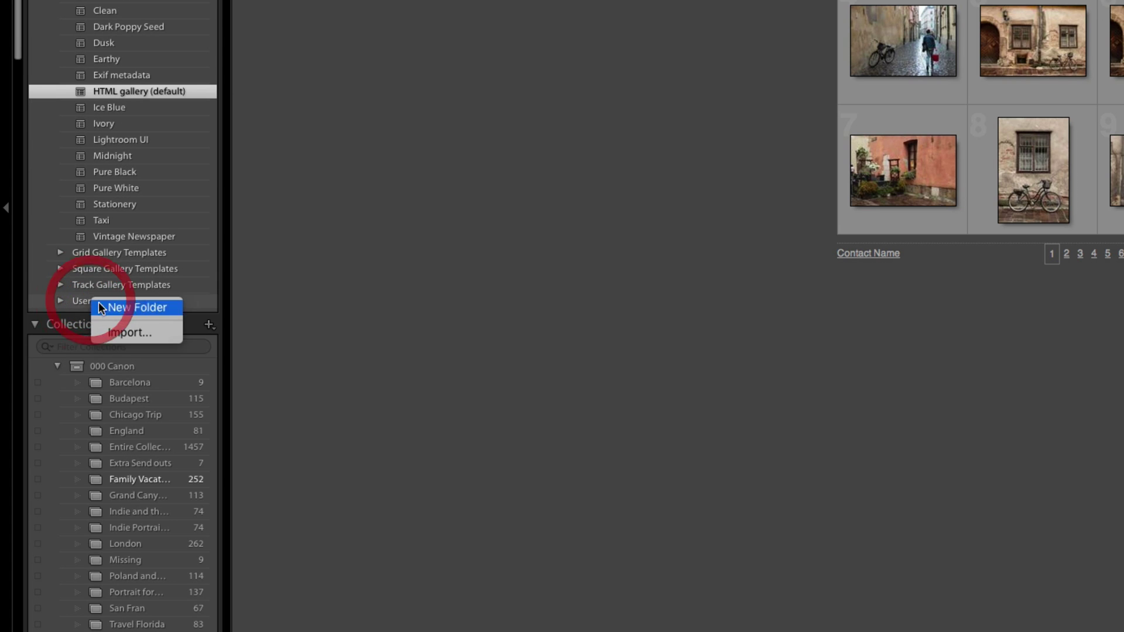
left_click(124, 332)
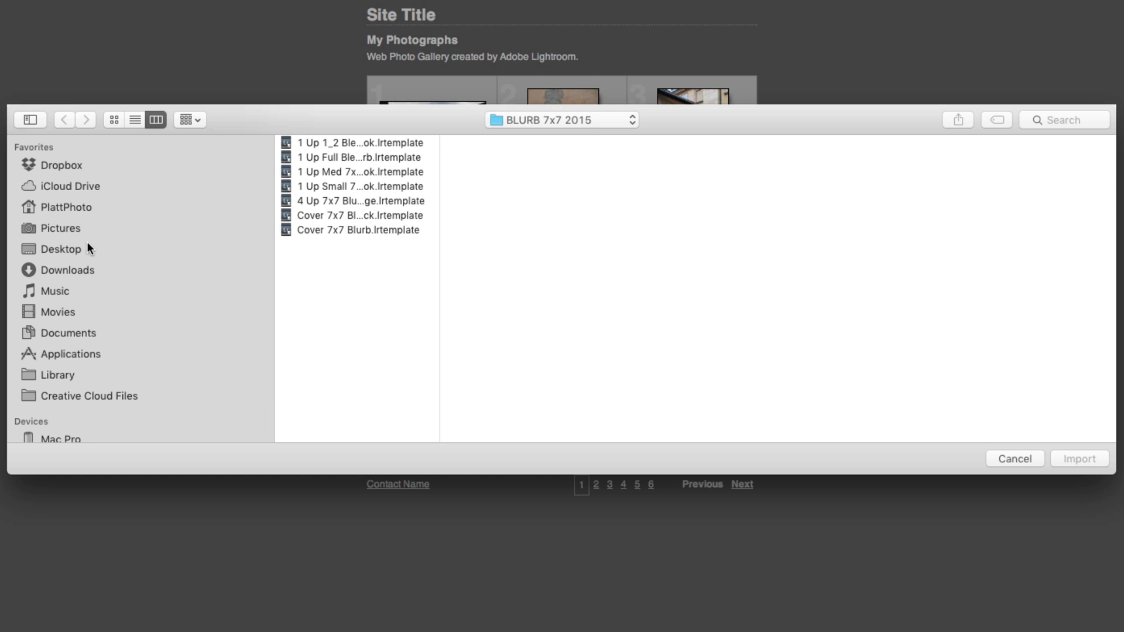
left_click(59, 231)
left_click(56, 250)
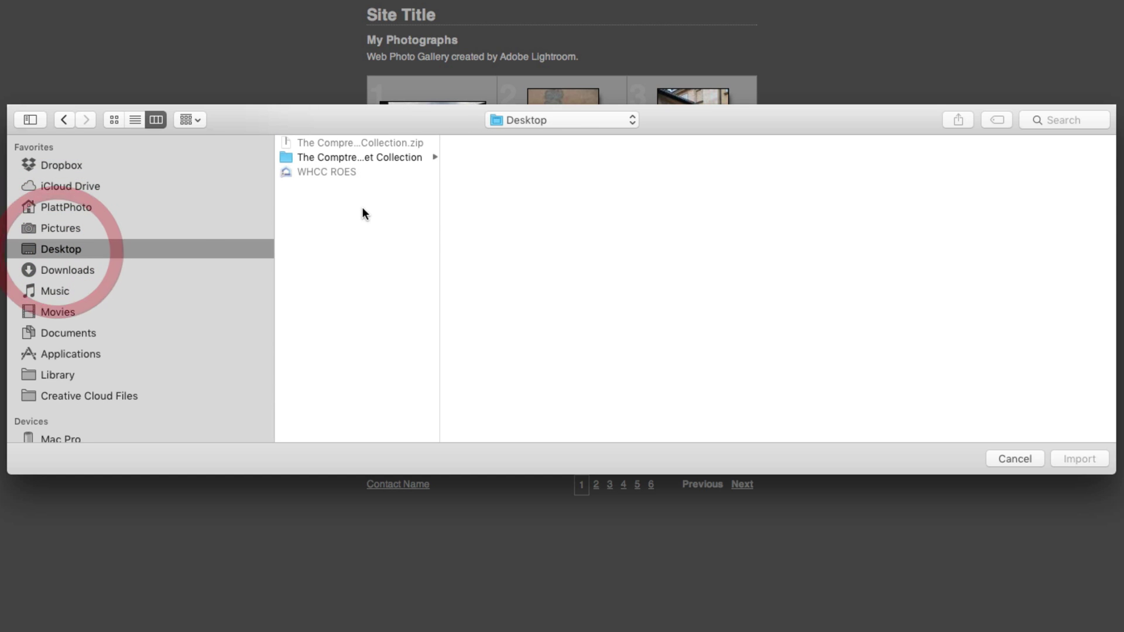
left_click(349, 158)
left_click_drag(603, 261, 803, 262)
left_click(615, 229)
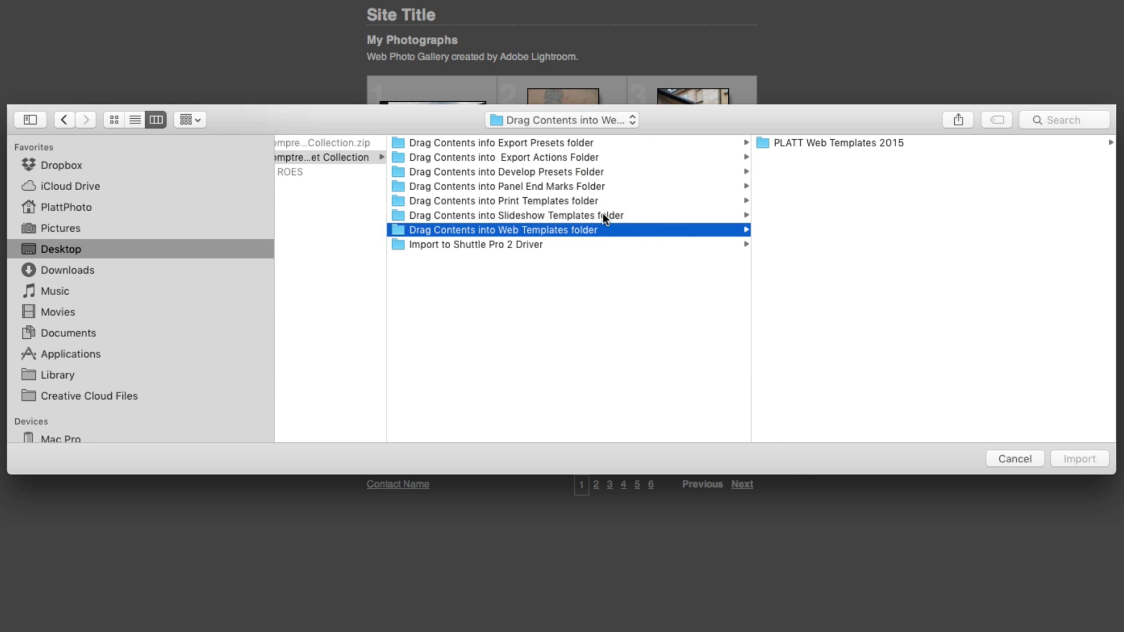
left_click(781, 141)
Step: Select the three web templates, then deselect them and cancel the import
left_click_drag(780, 208, 773, 138)
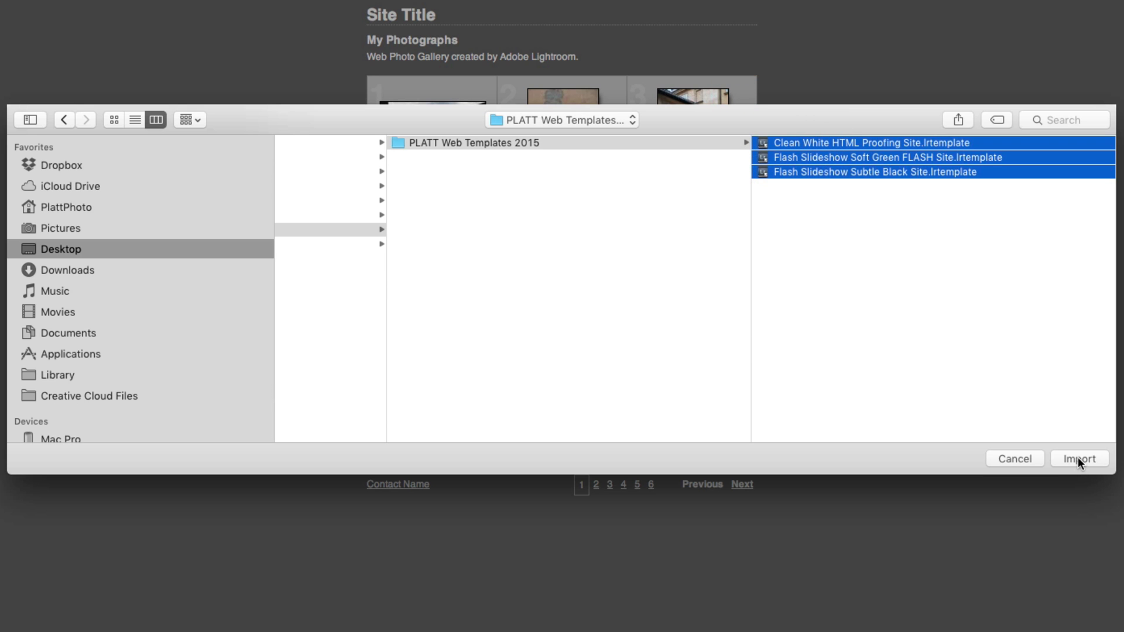
left_click(788, 189)
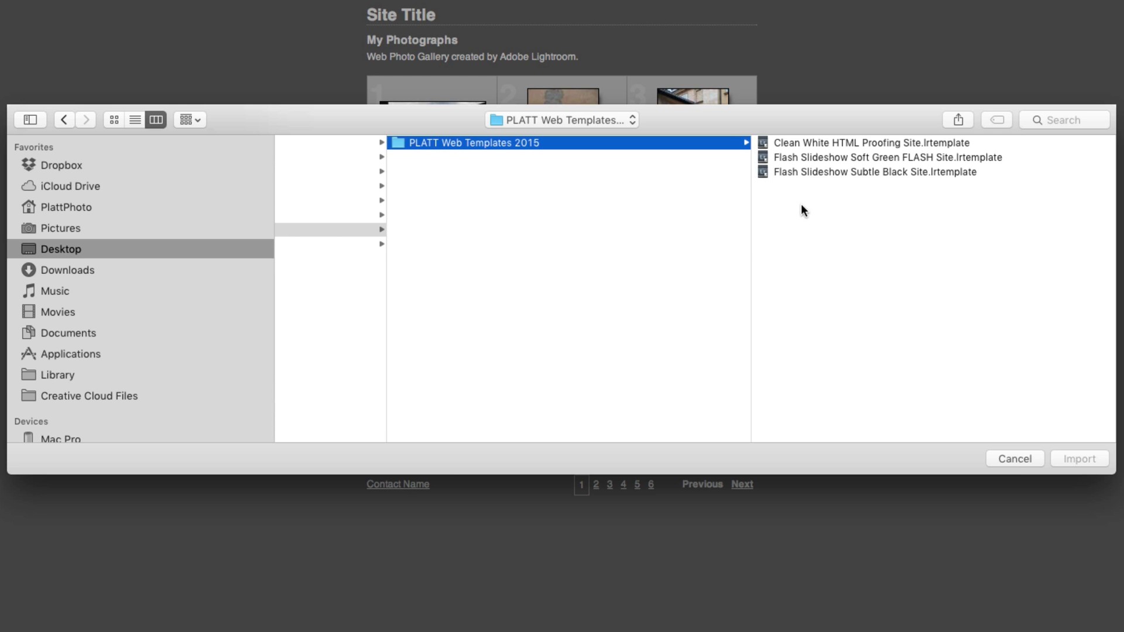
left_click(1014, 459)
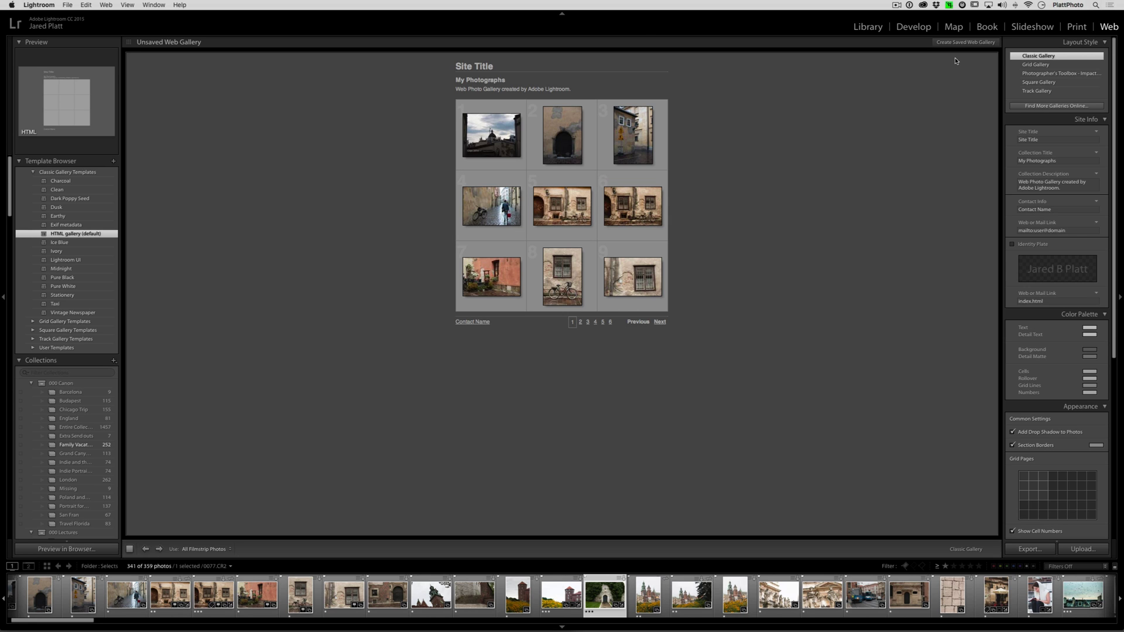
Step: Reveal the Lightroom presets folder in Finder from Preferences > Presets and move the window lower
left_click(646, 33)
left_click(30, 3)
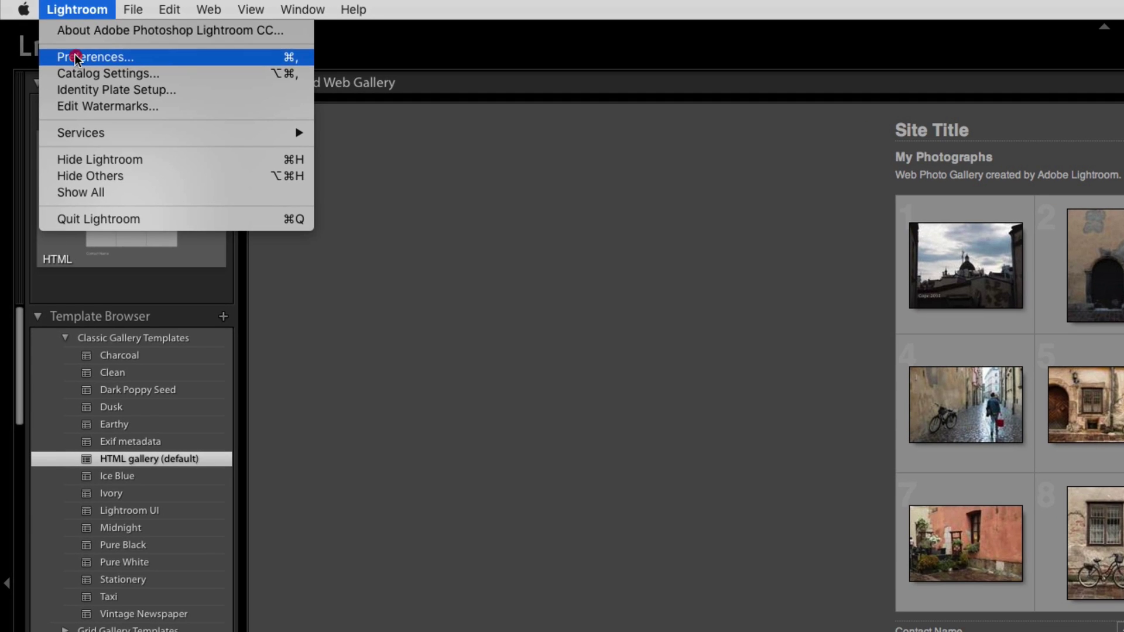
left_click(37, 29)
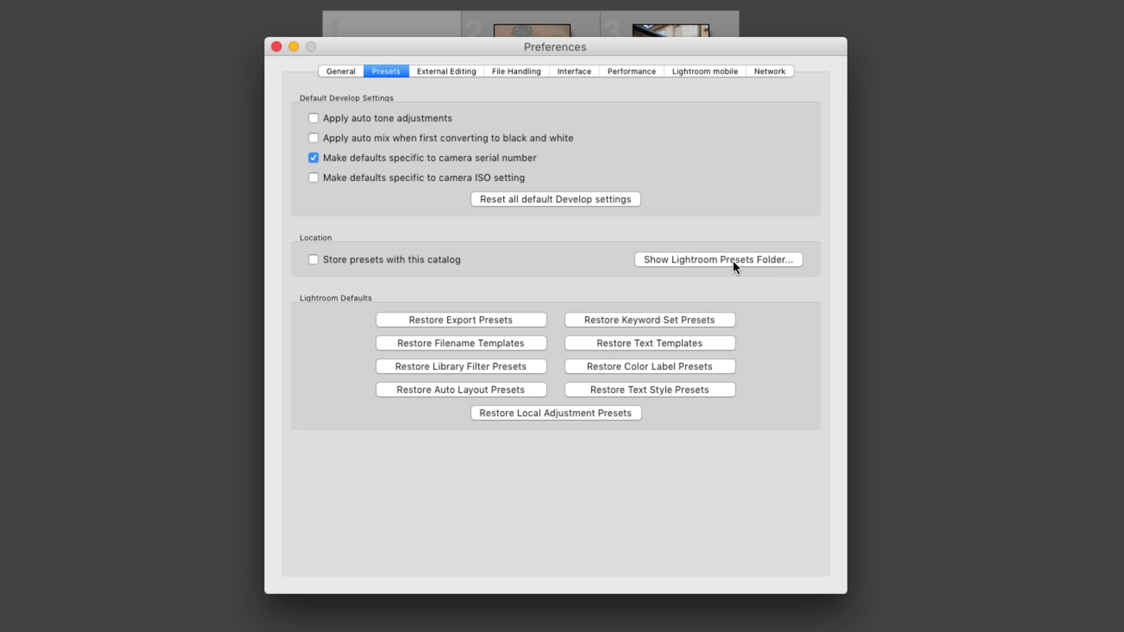
left_click(710, 259)
left_click_drag(648, 74, 730, 232)
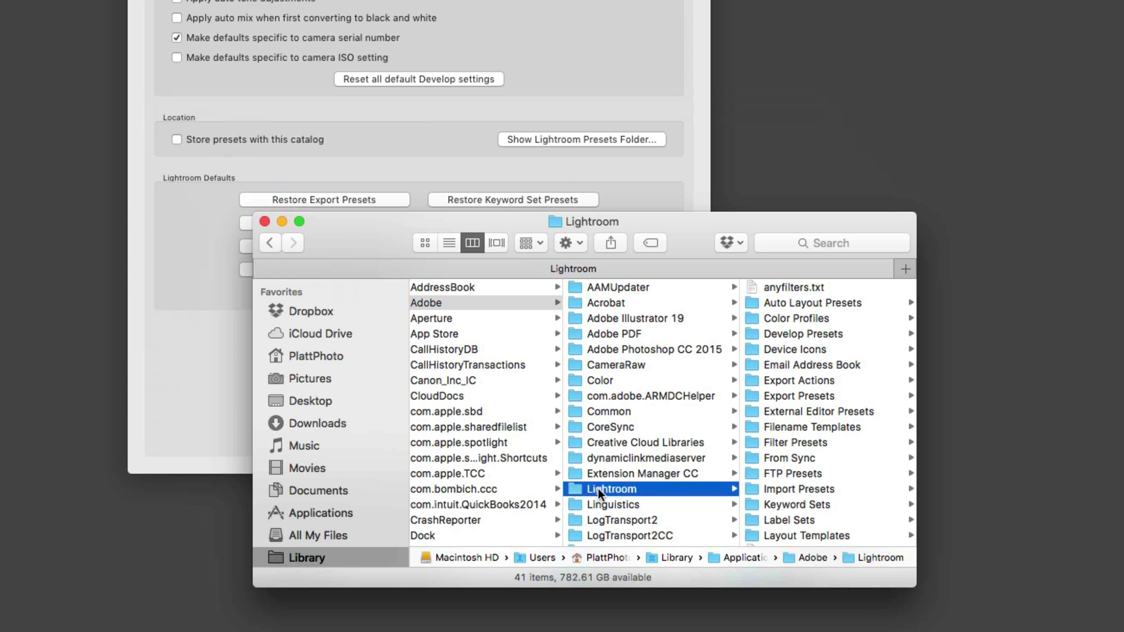
Step: Browse Develop Presets and Local Adjustment Presets, then open Print Templates showing User Templates
scroll(790, 520, "down", 5)
scroll(792, 520, "down", 5)
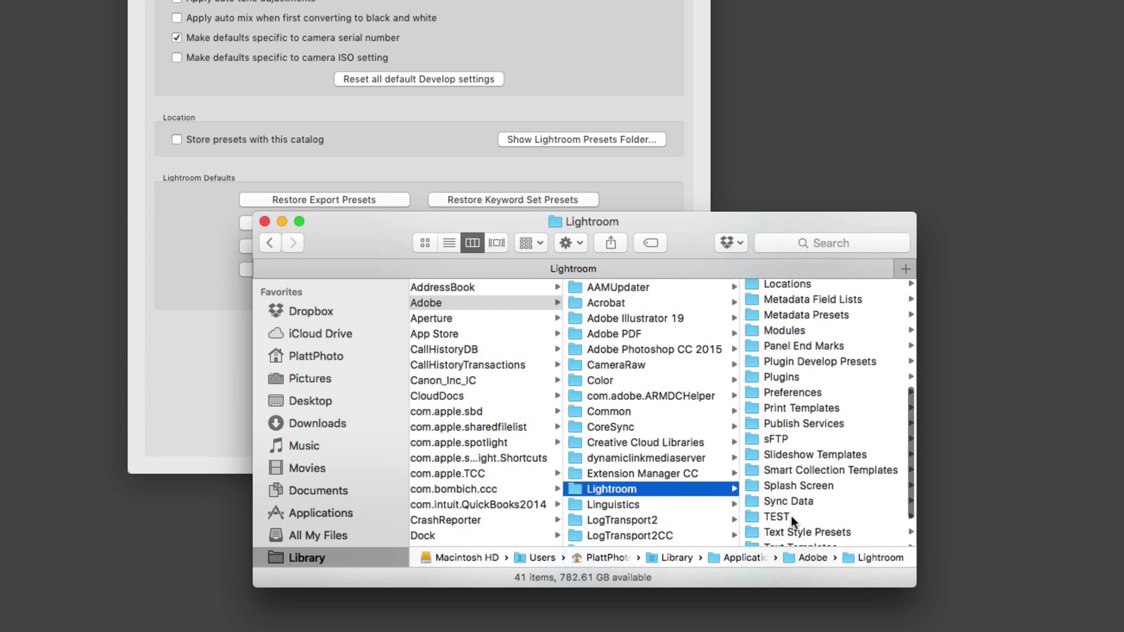
scroll(779, 406, "up", 3)
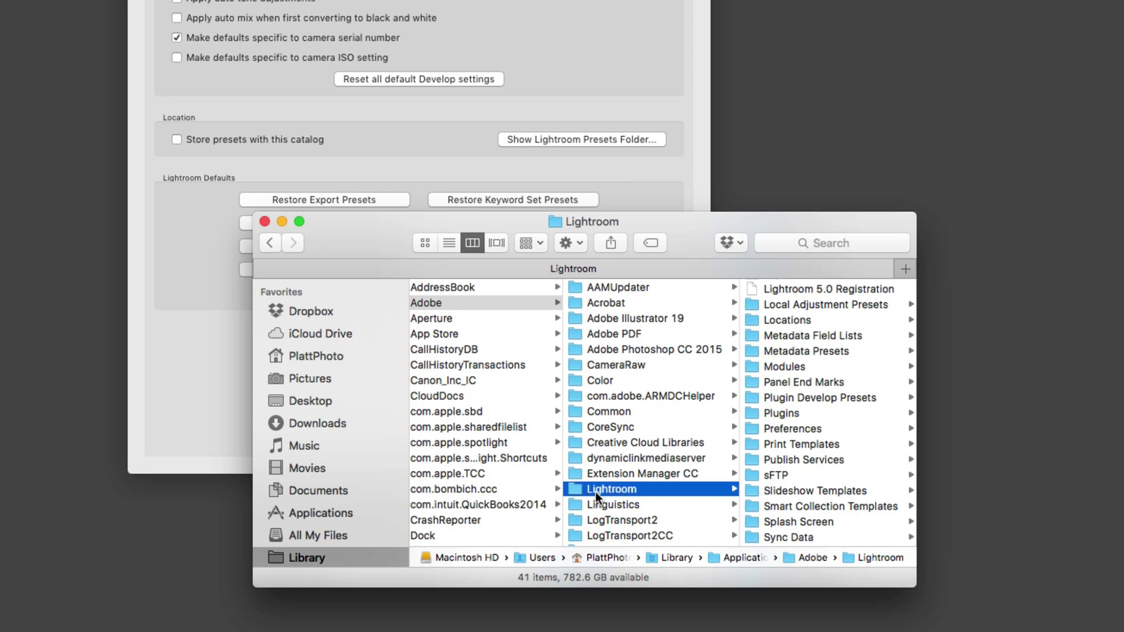
left_click(580, 490)
scroll(762, 442, "up", 10)
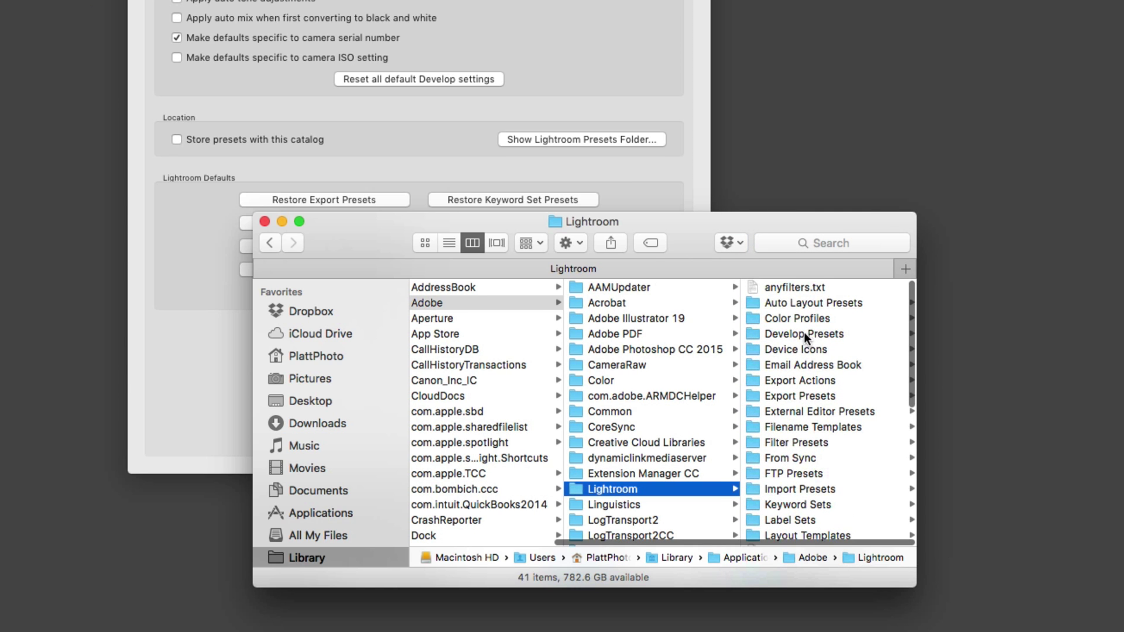
left_click(750, 331)
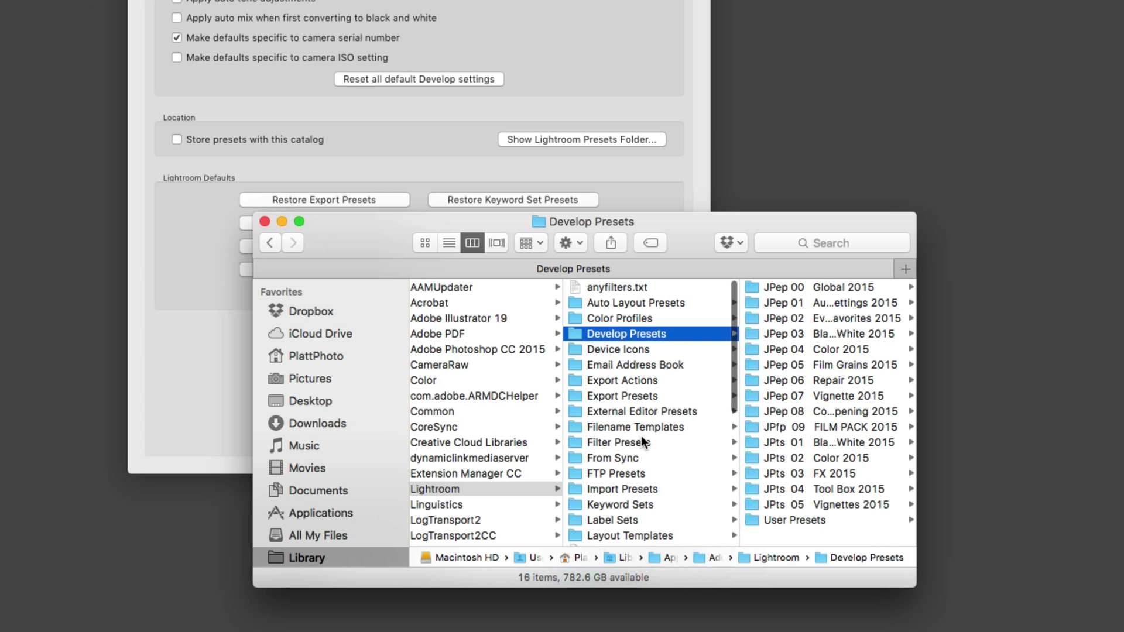
scroll(641, 436, "down", 3)
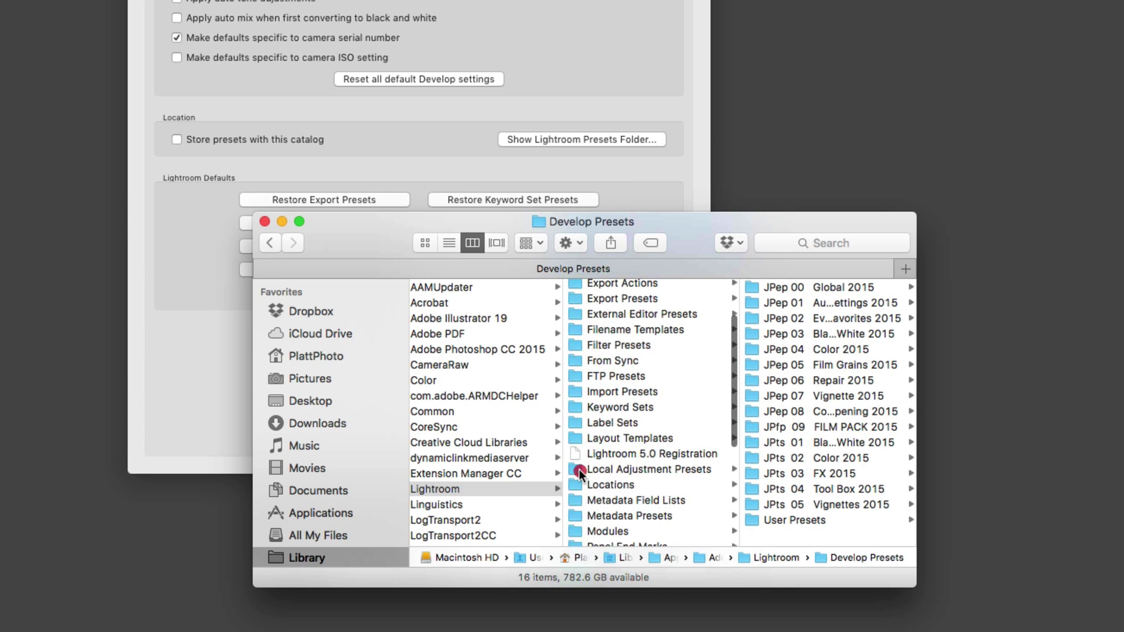
left_click(578, 470)
scroll(682, 465, "down", 1)
scroll(680, 465, "down", 6)
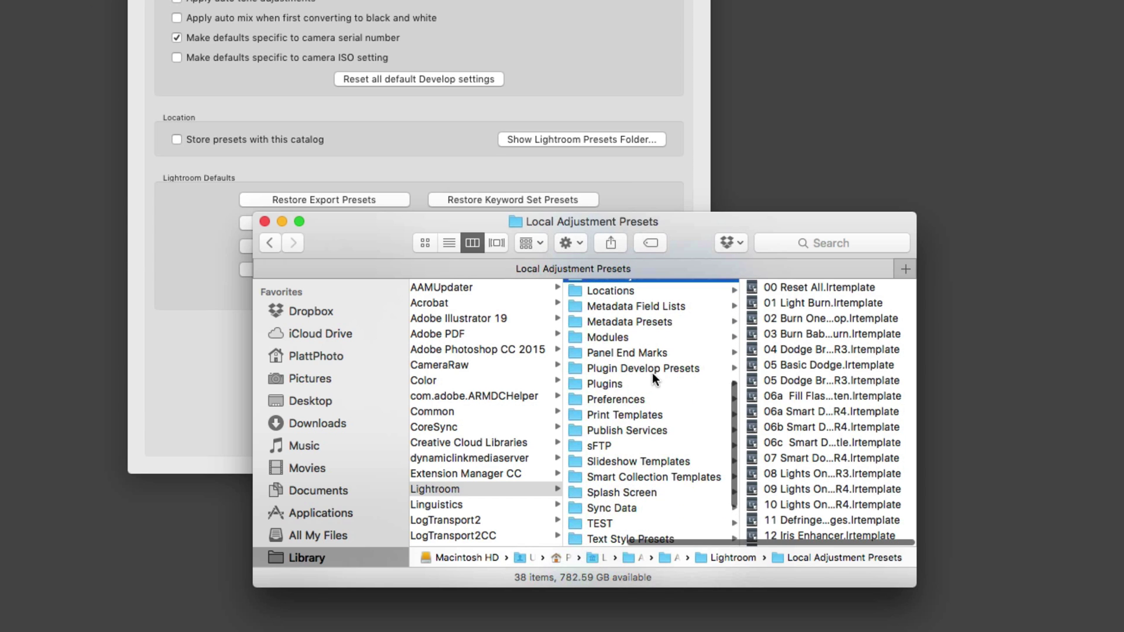
left_click(576, 417)
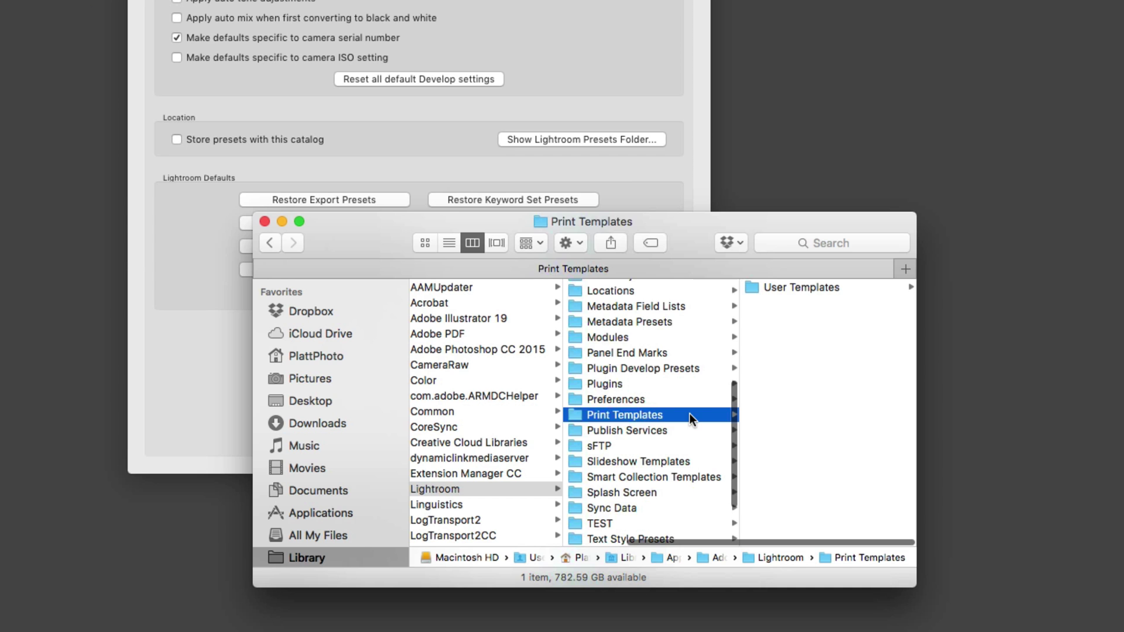
left_click(801, 287)
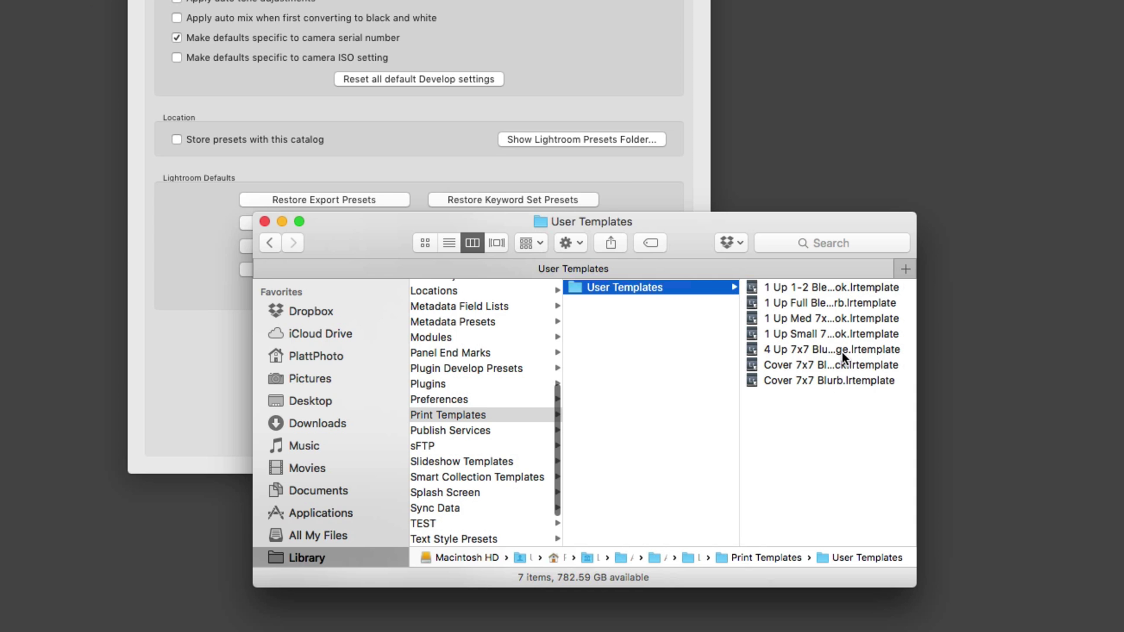
left_click(673, 392)
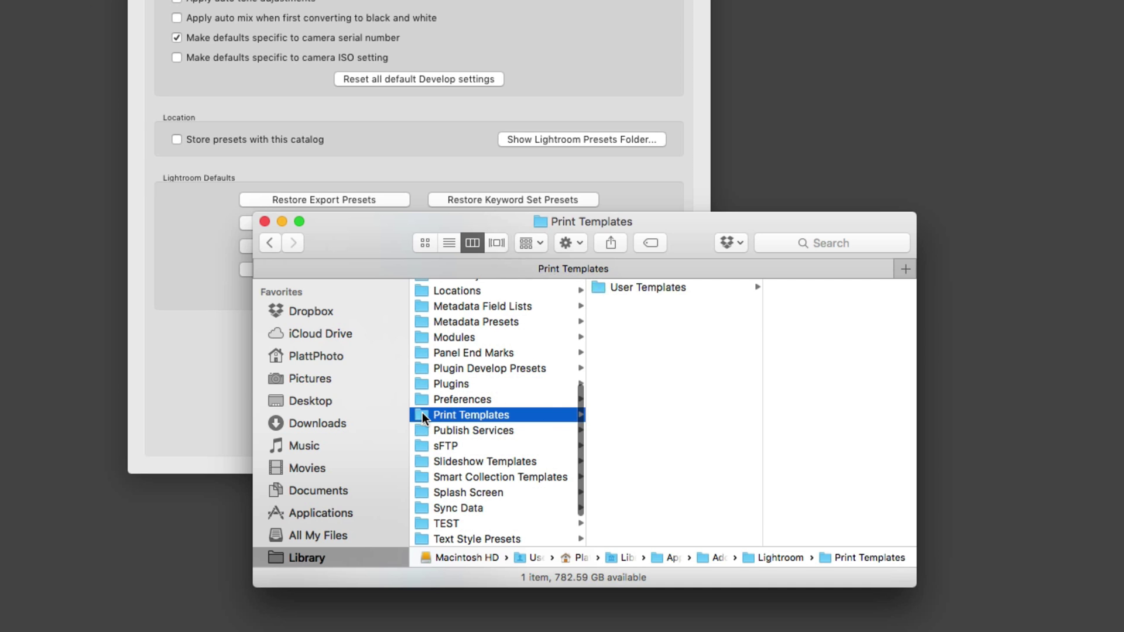
scroll(433, 411, "left", 5)
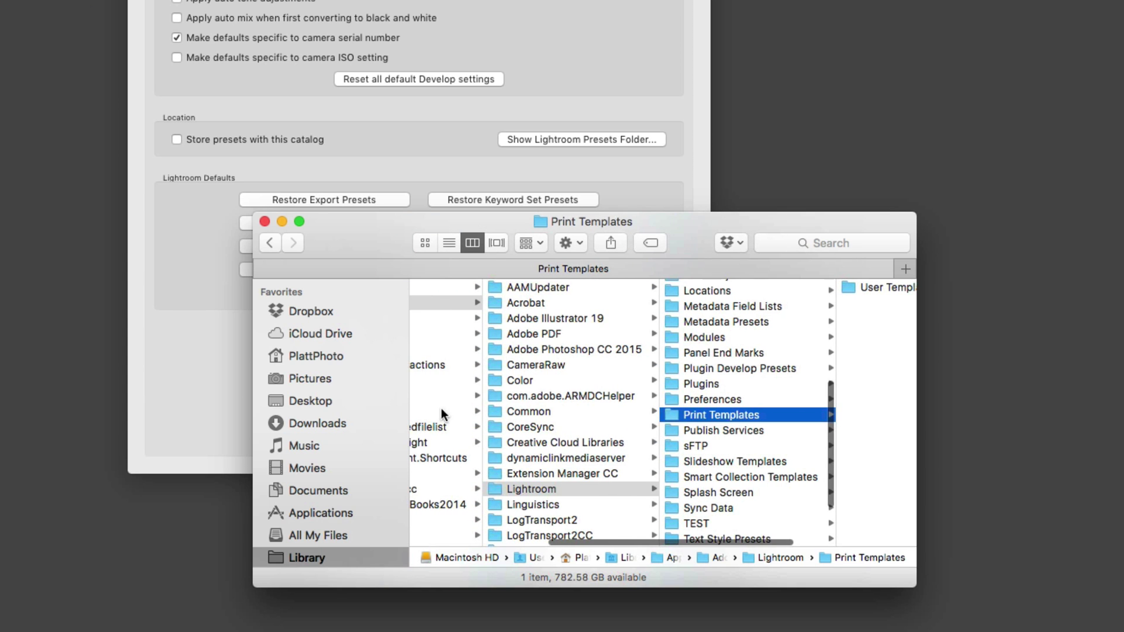
scroll(729, 397, "right", 5)
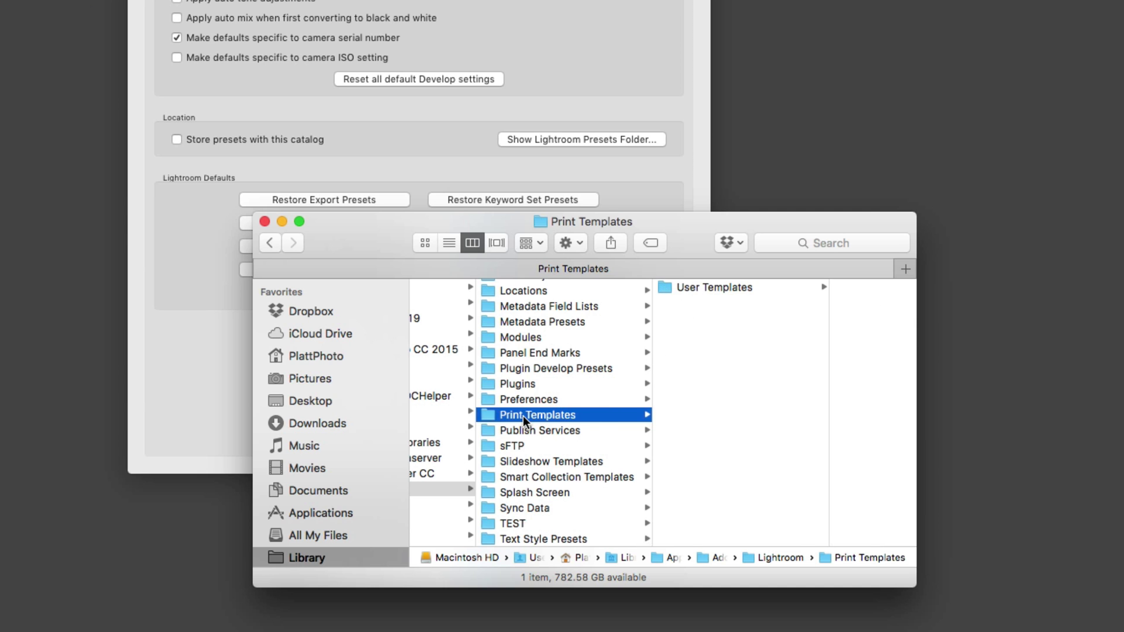
left_click(659, 286)
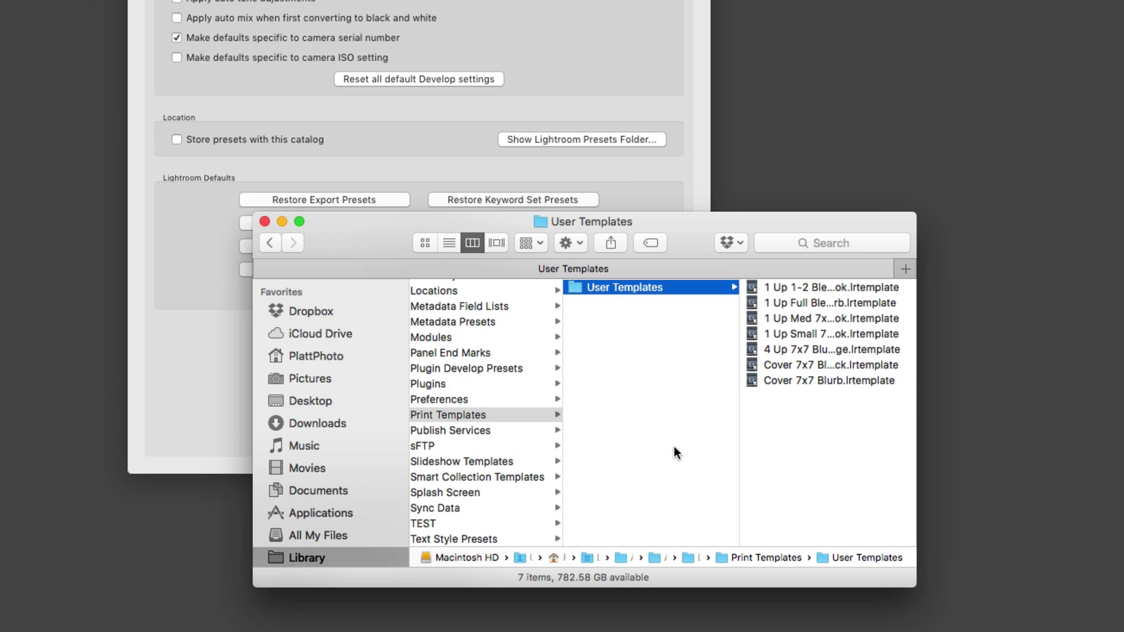
left_click(443, 415)
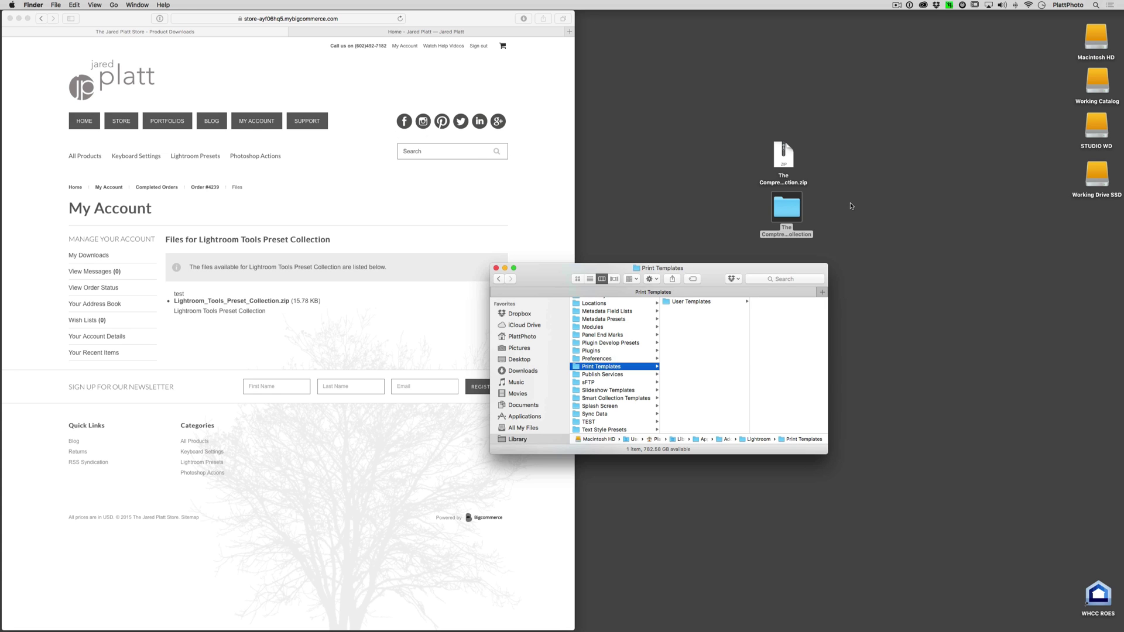
Step: Open the desktop preset collection in a raised, widened window at Drag Contents into Print Templates
left_click(856, 208)
left_click(796, 208)
double_click(795, 208)
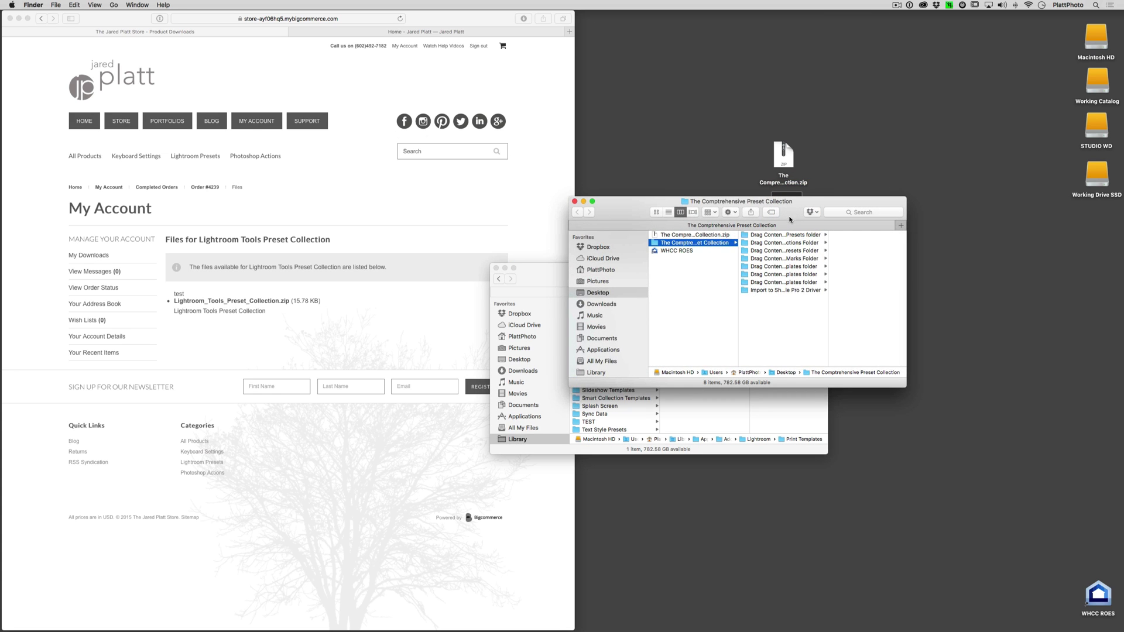
left_click_drag(810, 240, 811, 64)
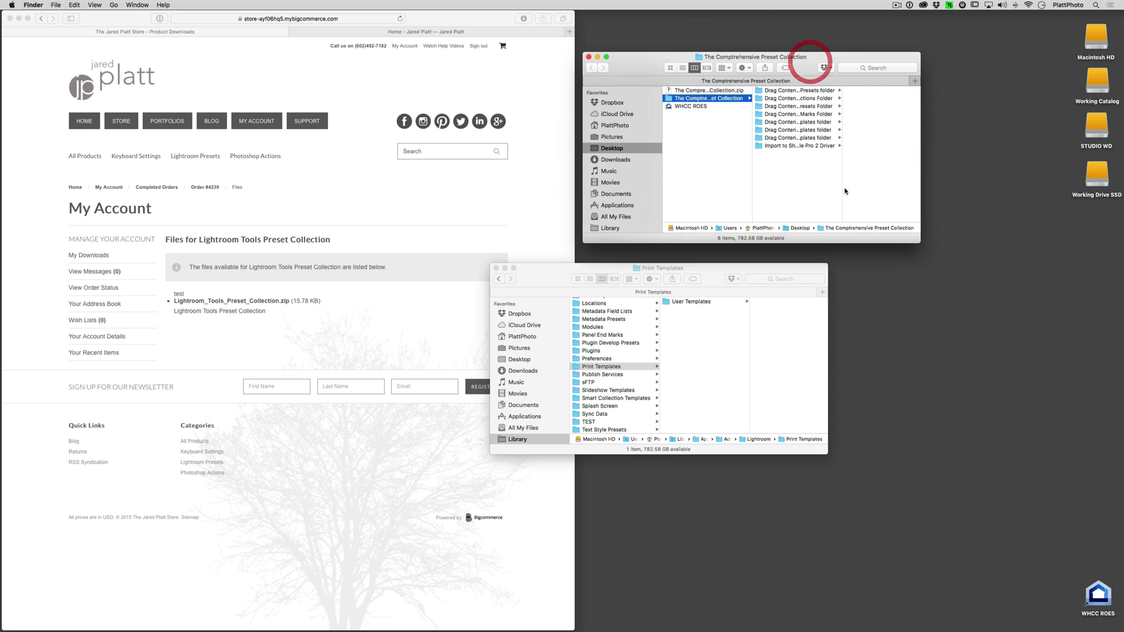
left_click_drag(842, 193, 906, 195)
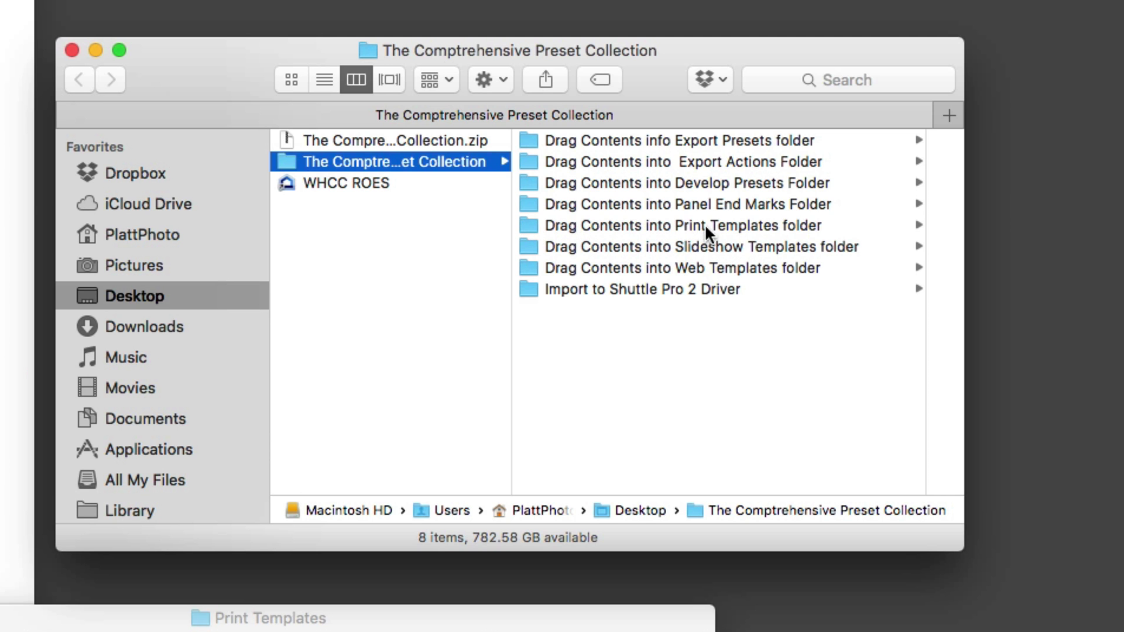
left_click(531, 225)
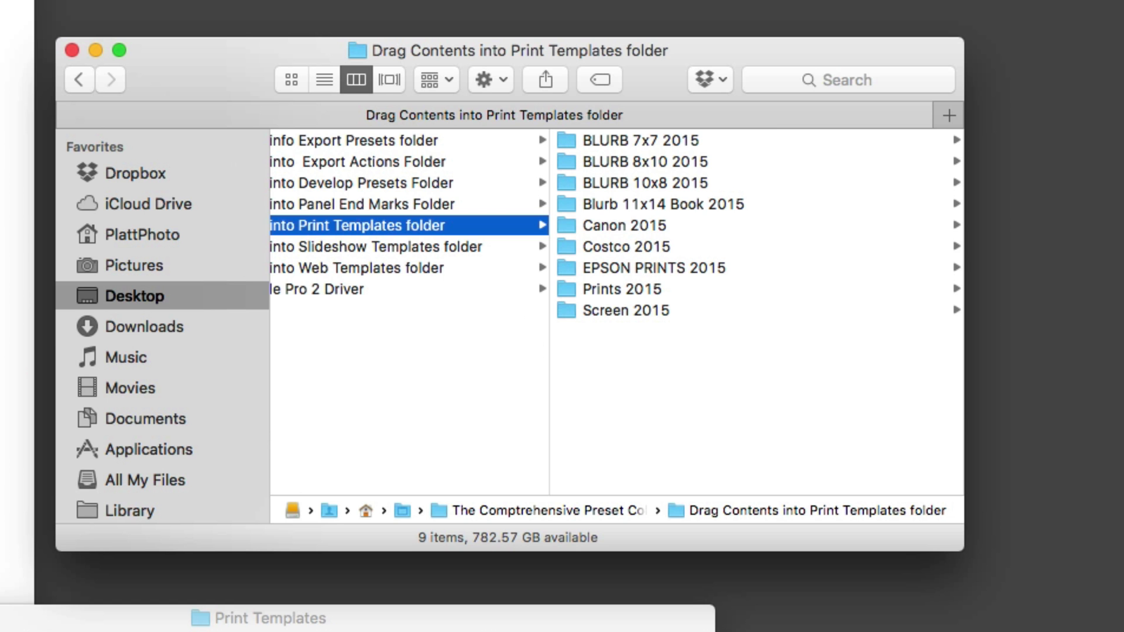
Step: Copy the nine 2015 print template folders and paste them into Lightroom's Print Templates folder
left_click_drag(602, 406, 617, 132)
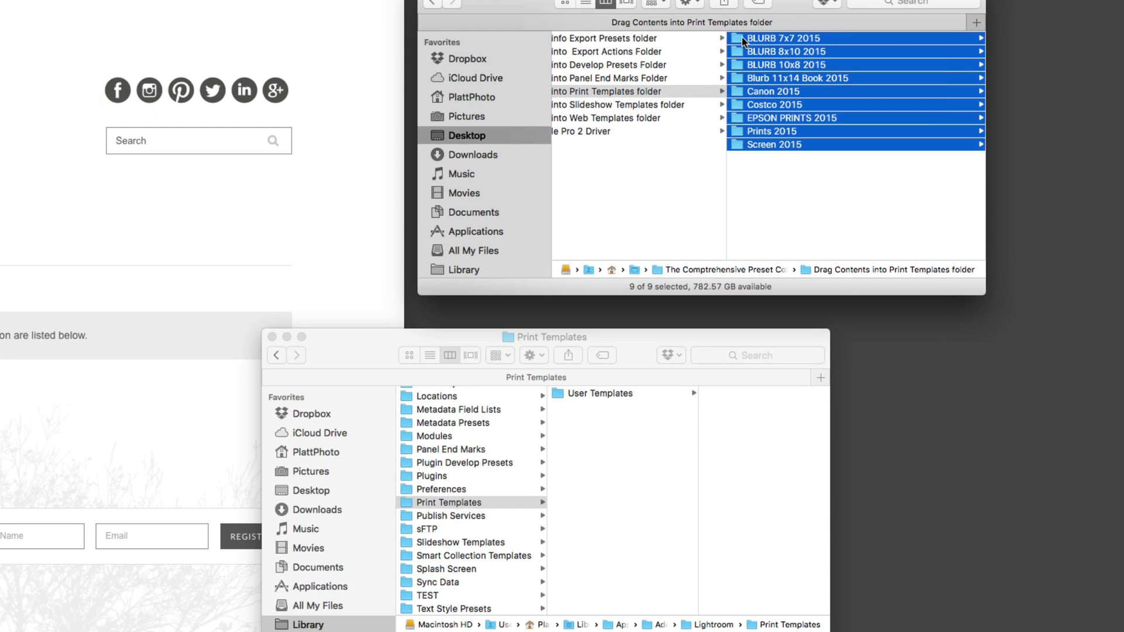
right_click(573, 139)
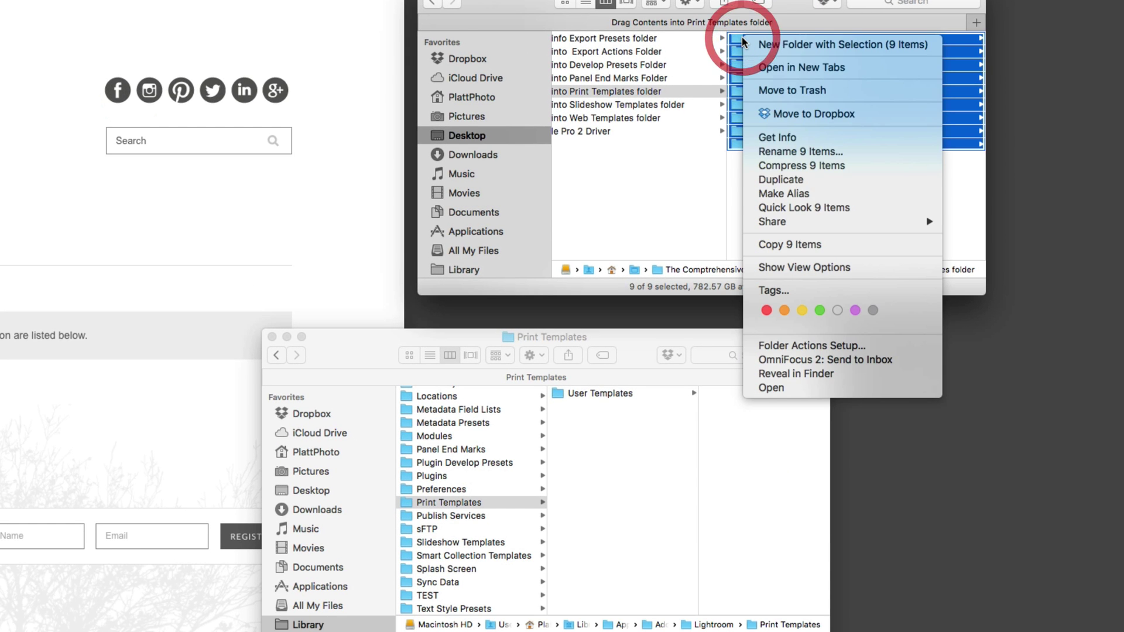
left_click(787, 243)
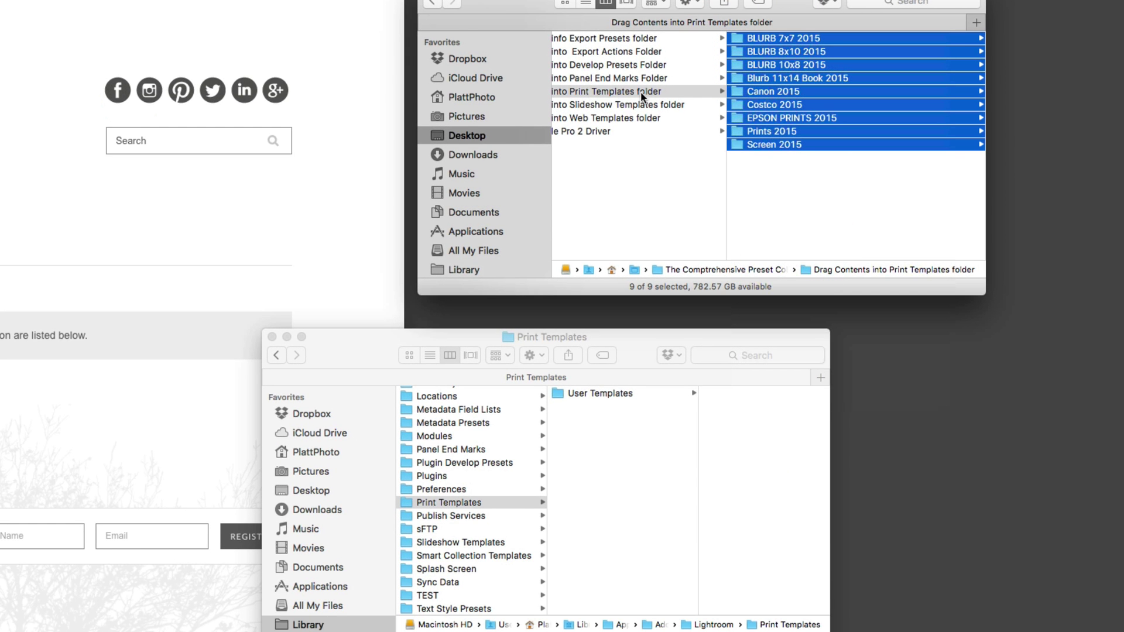
left_click(621, 510)
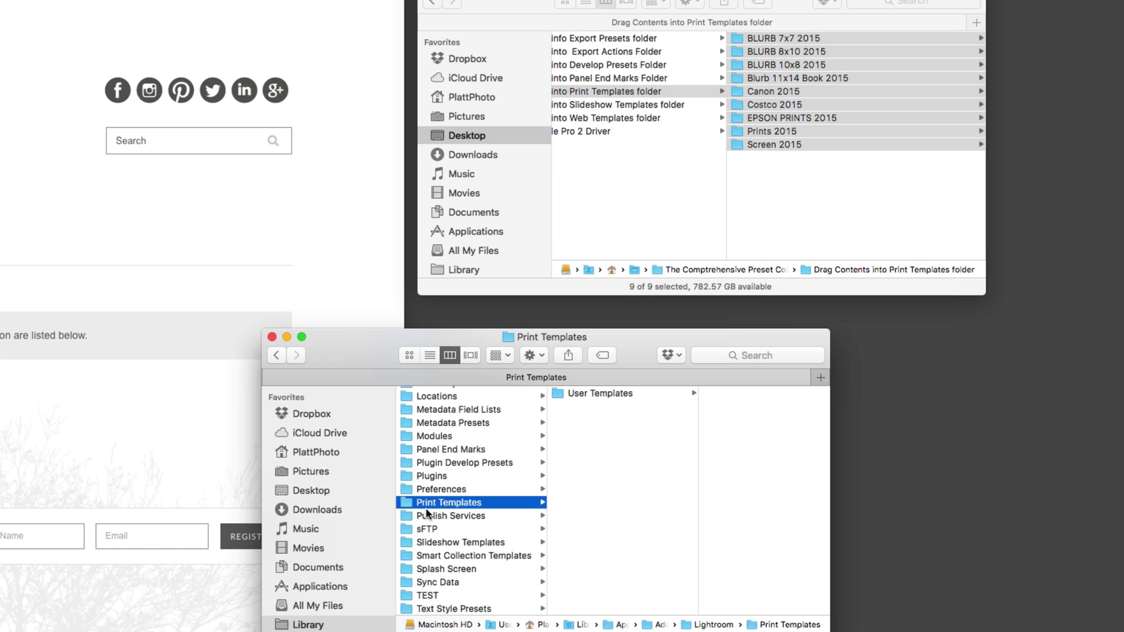
right_click(616, 511)
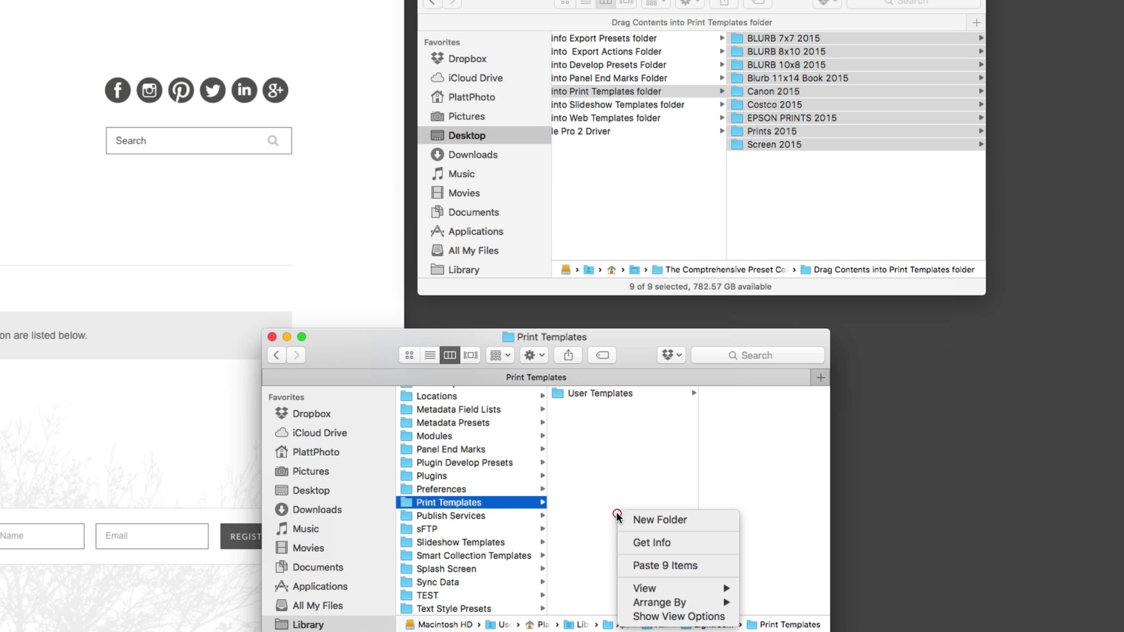
left_click(656, 563)
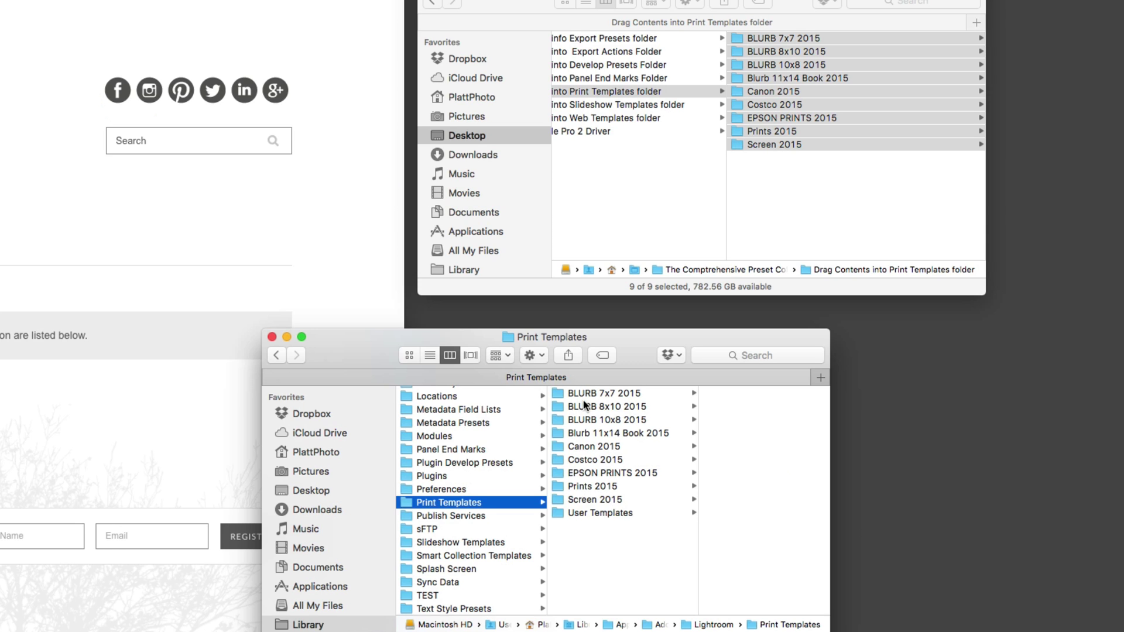
Step: Check the templates inside the pasted BLURB 7x7 2015 and Canon 2015 folders
left_click(407, 504)
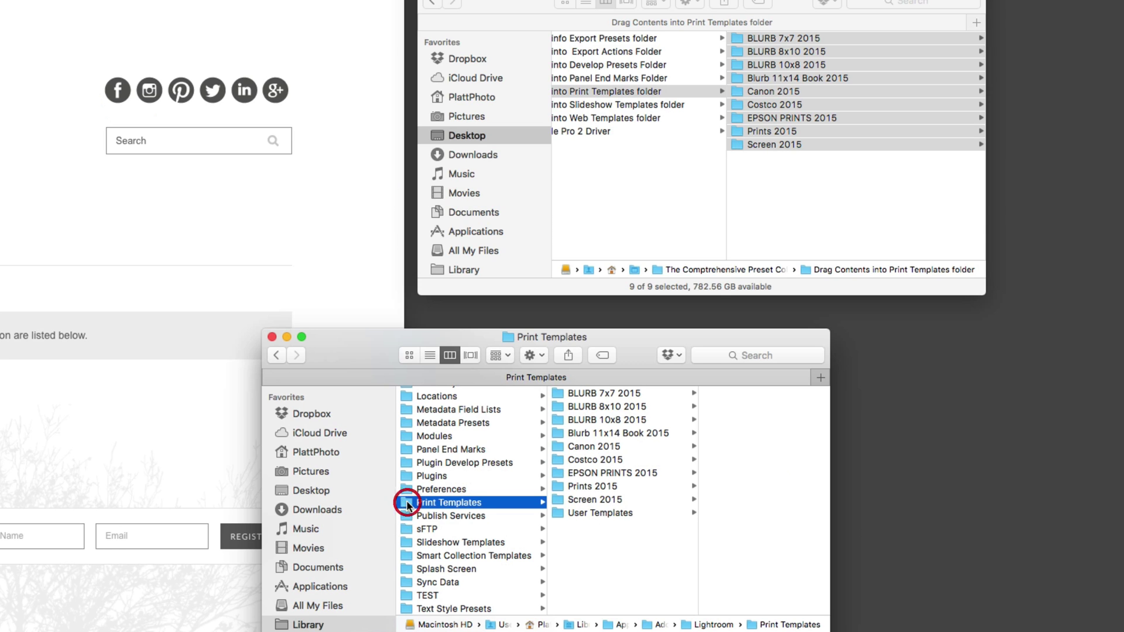
left_click(559, 394)
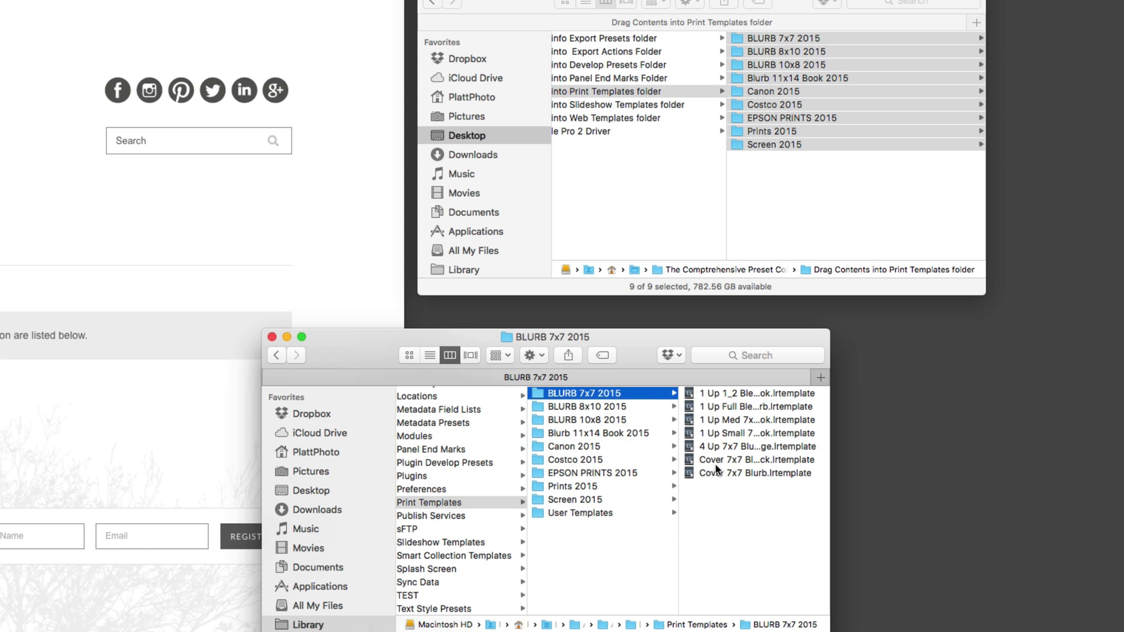
left_click(535, 447)
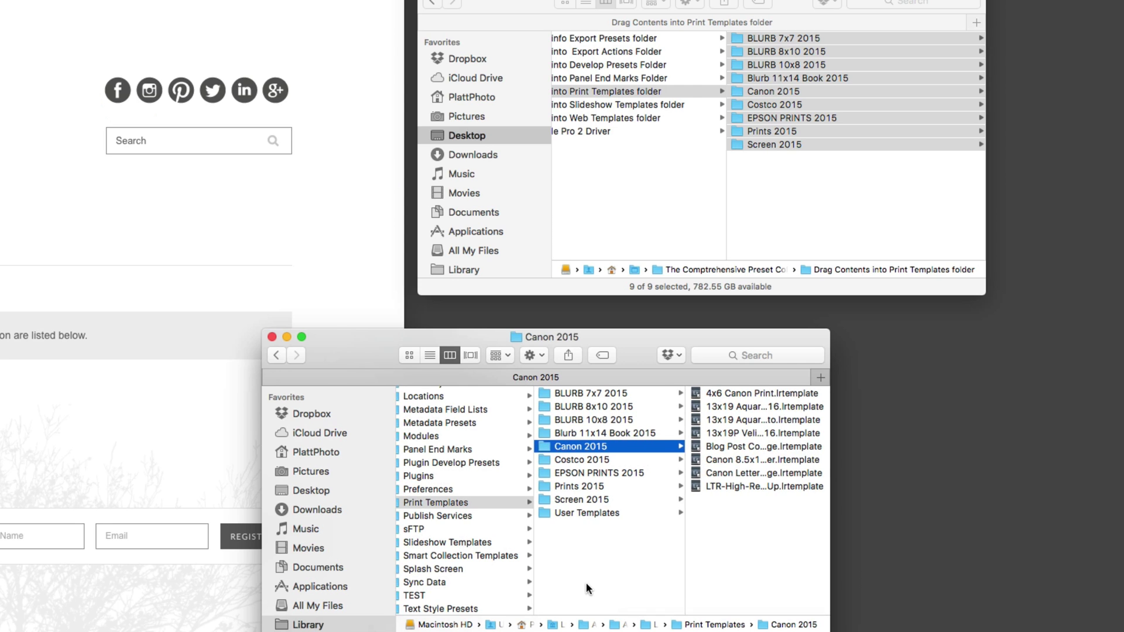
scroll(585, 582, "left", 2)
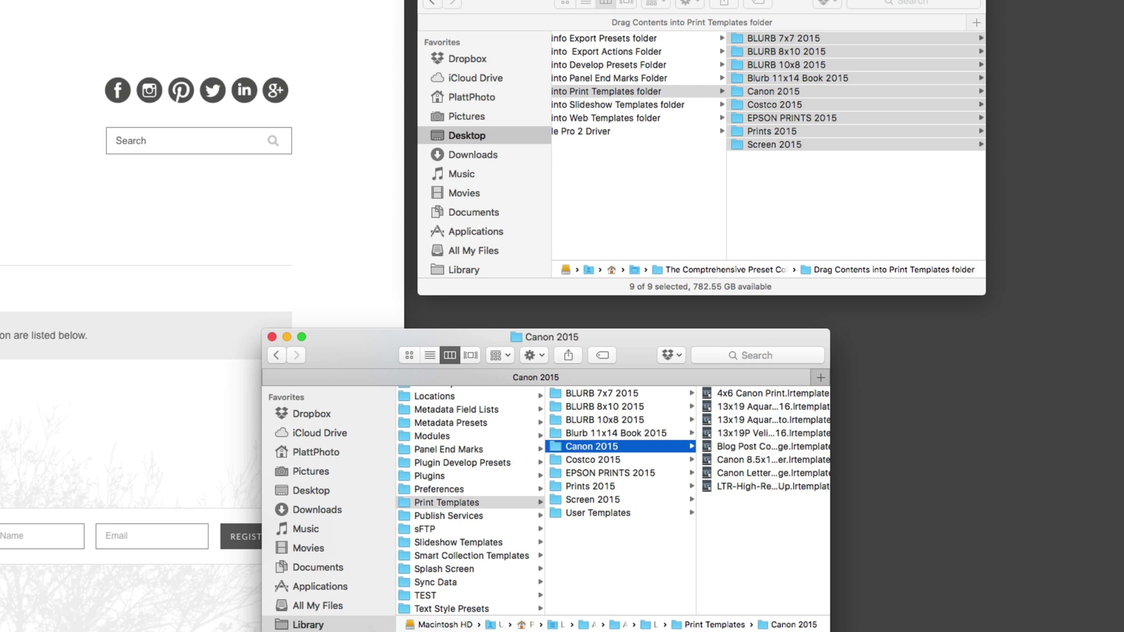
left_click(668, 4)
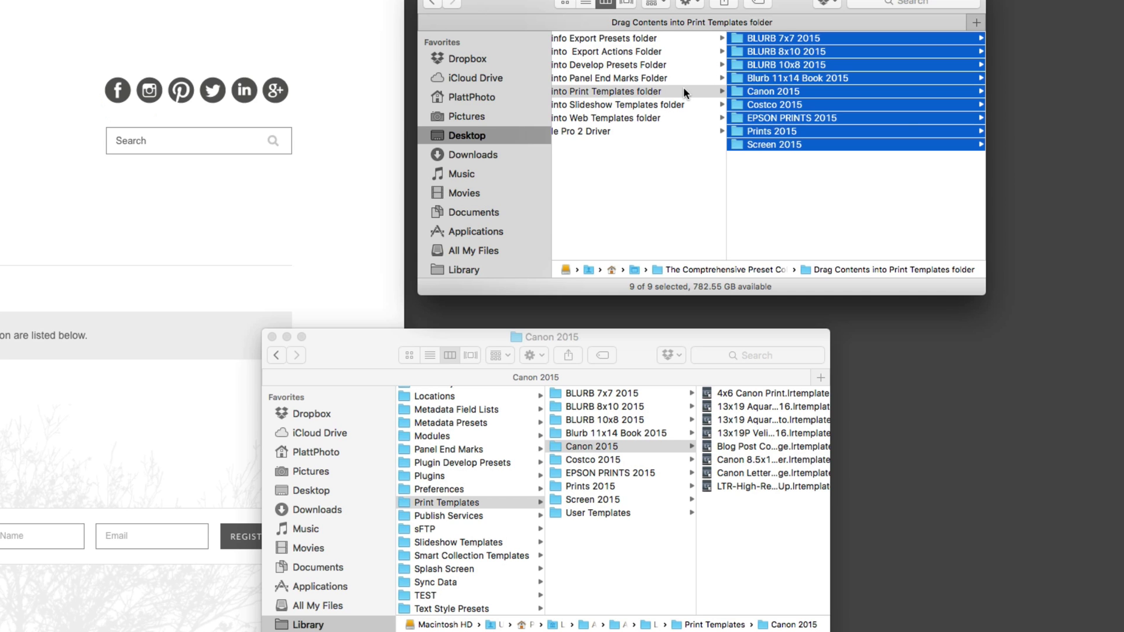
Step: Open Lightroom's Slideshow Templates folder and copy the PLATT Slideshow Templates 2015 folder
left_click(603, 106)
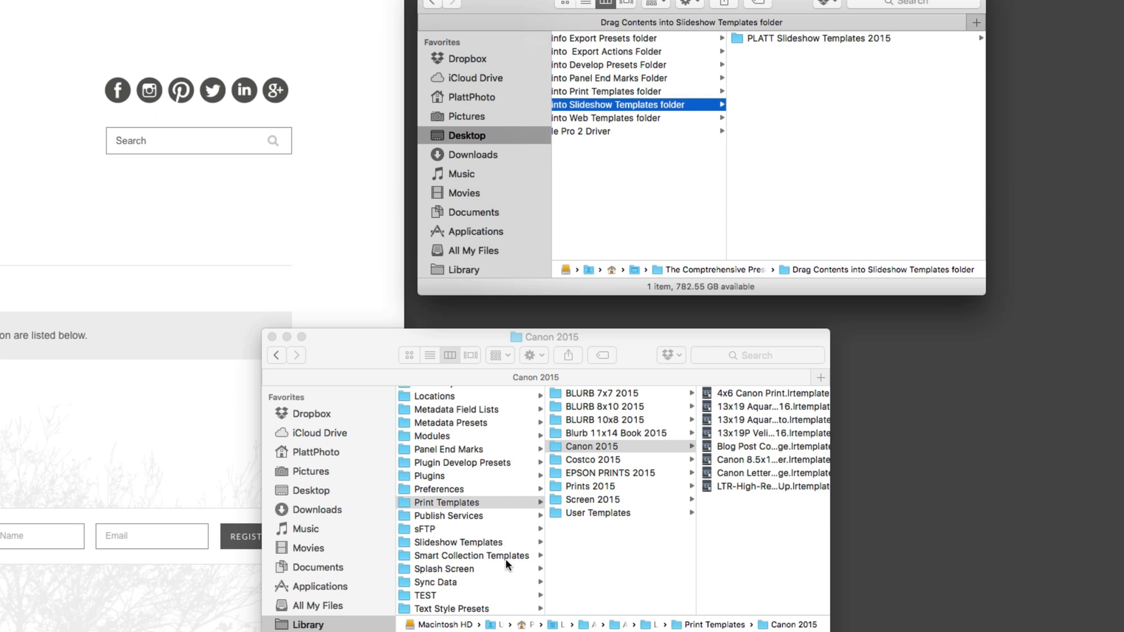
scroll(505, 559, "down", 5)
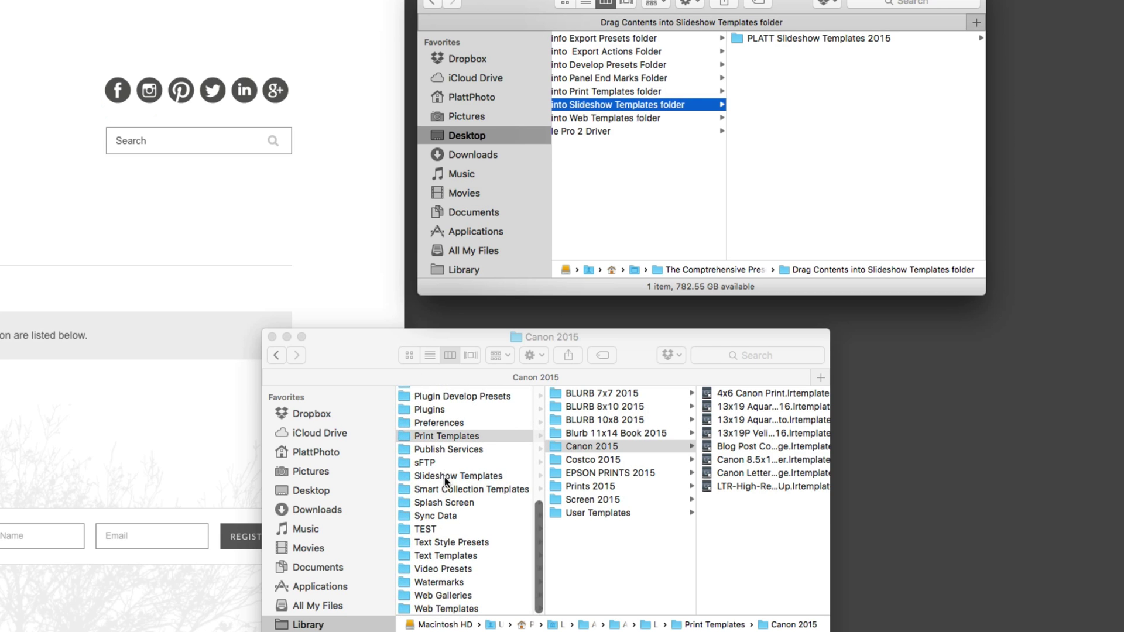
left_click(406, 478)
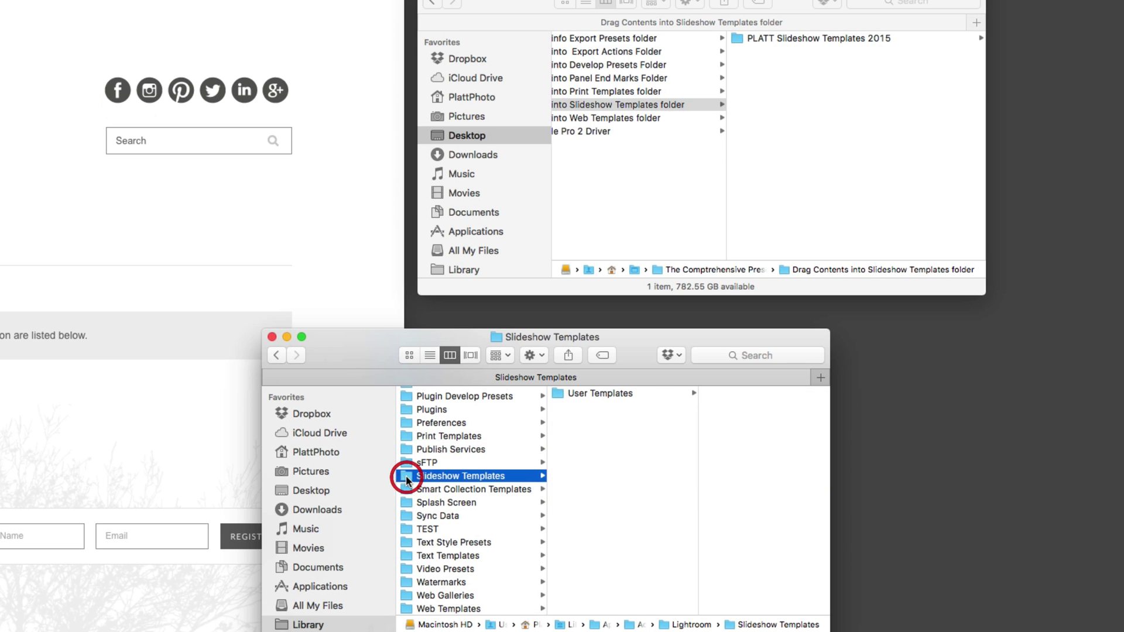
left_click(739, 38)
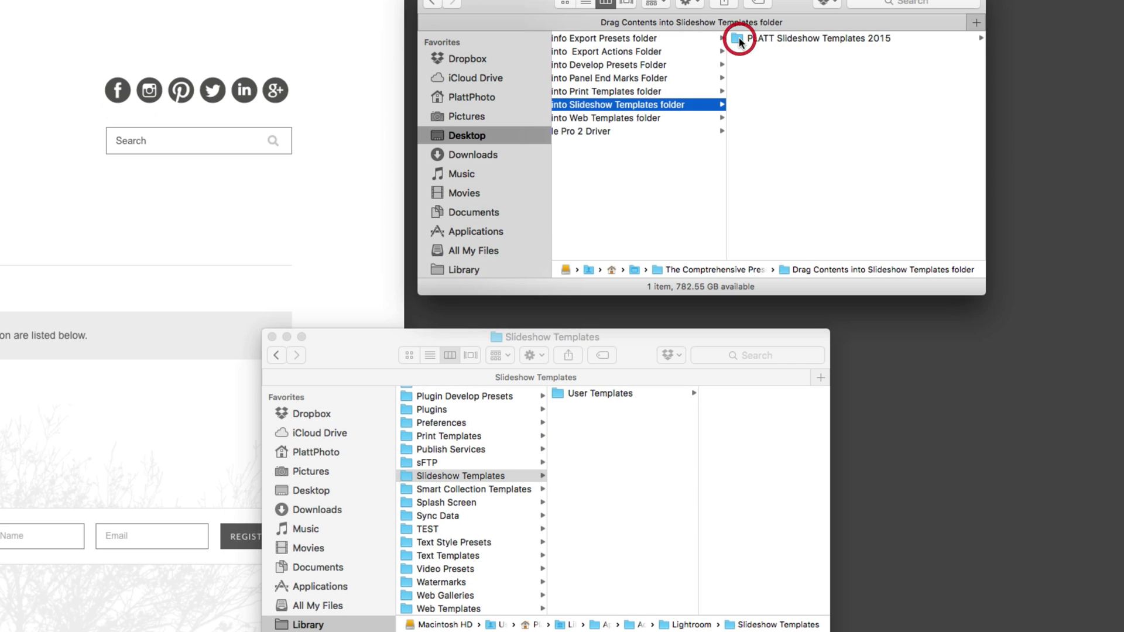
left_click(739, 38)
right_click(618, 40)
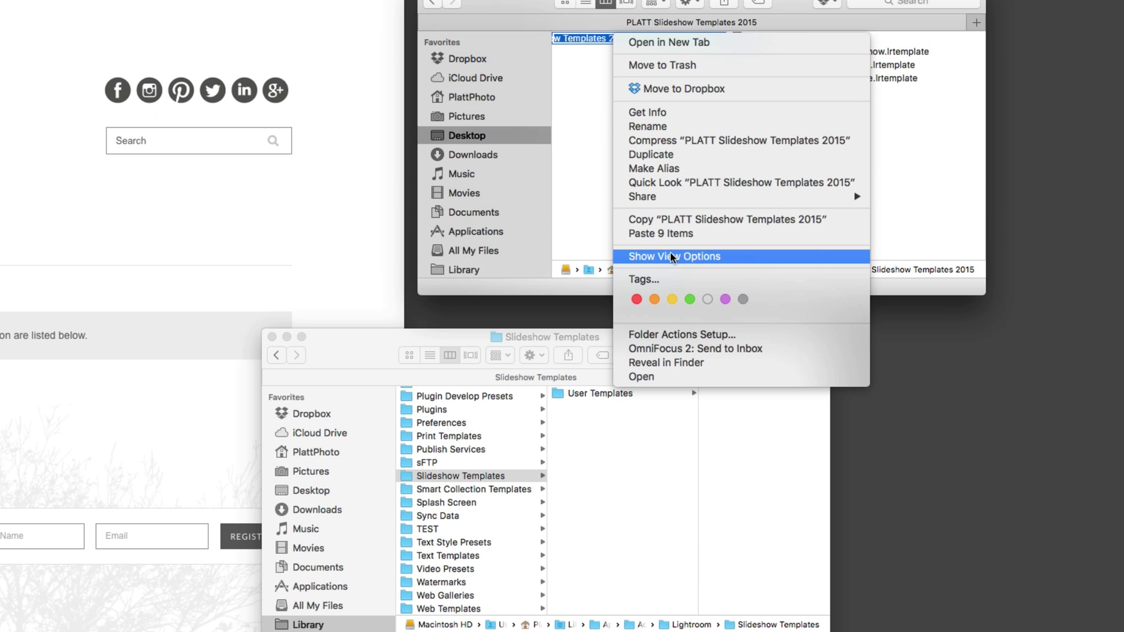
left_click(675, 220)
Step: Paste the folder into Slideshow Templates and confirm its five templates are present
right_click(610, 503)
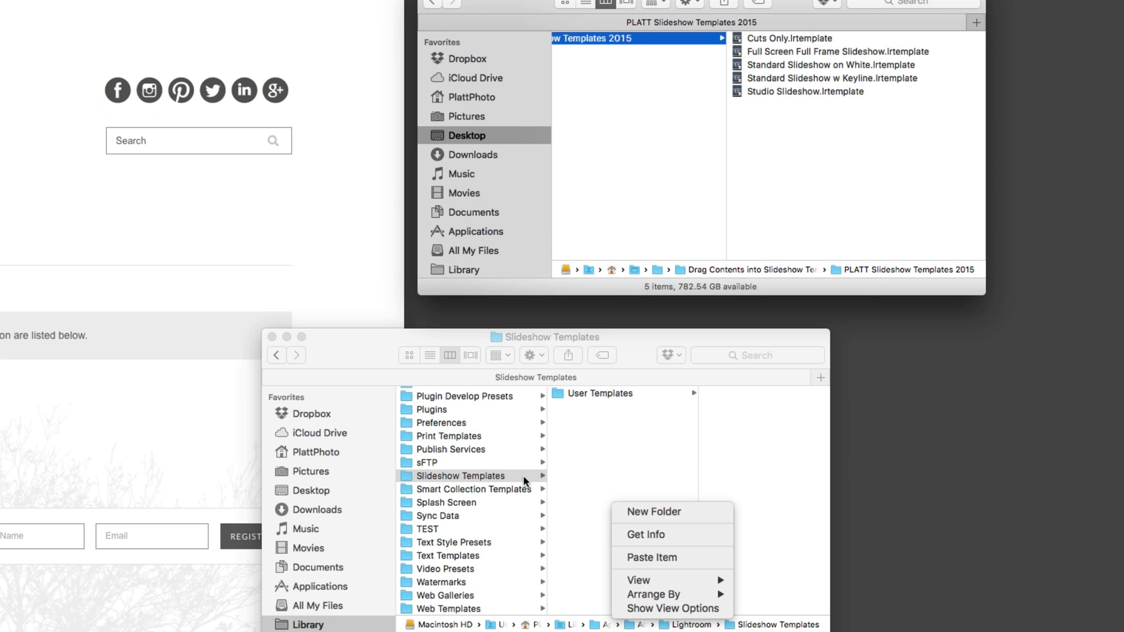
left_click(668, 558)
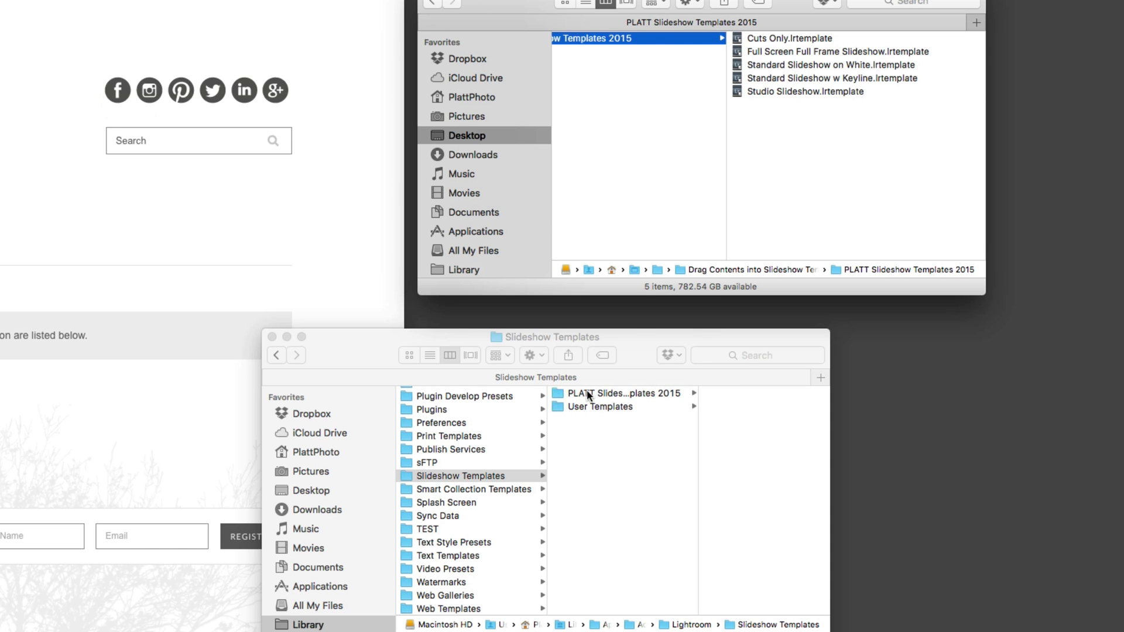
left_click(660, 394)
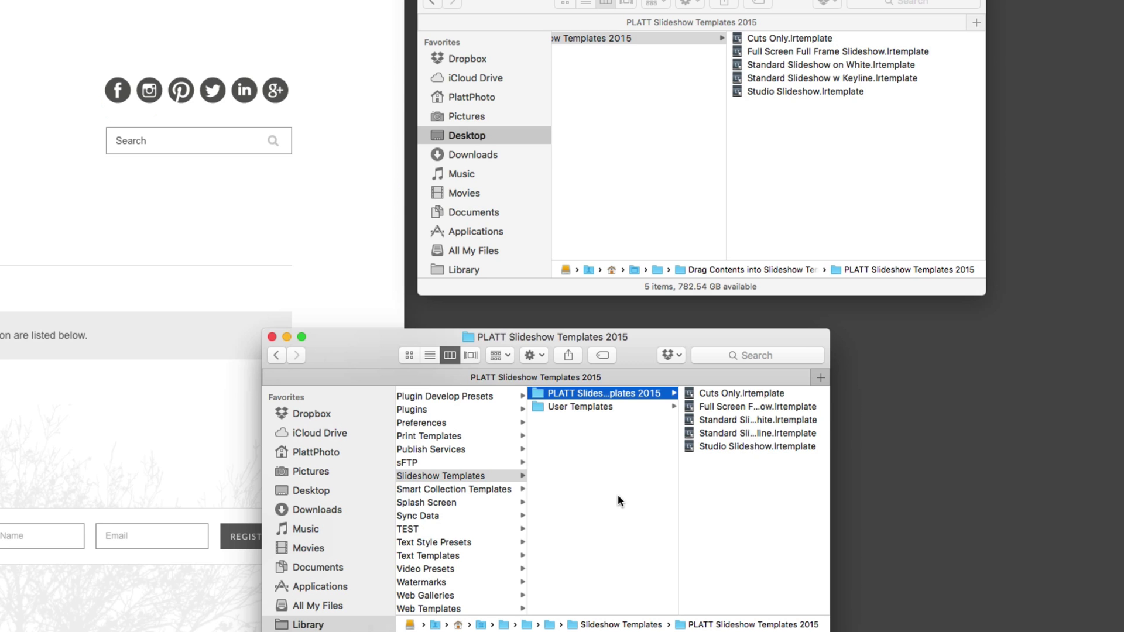
scroll(615, 492, "left", 5)
left_click(673, 109)
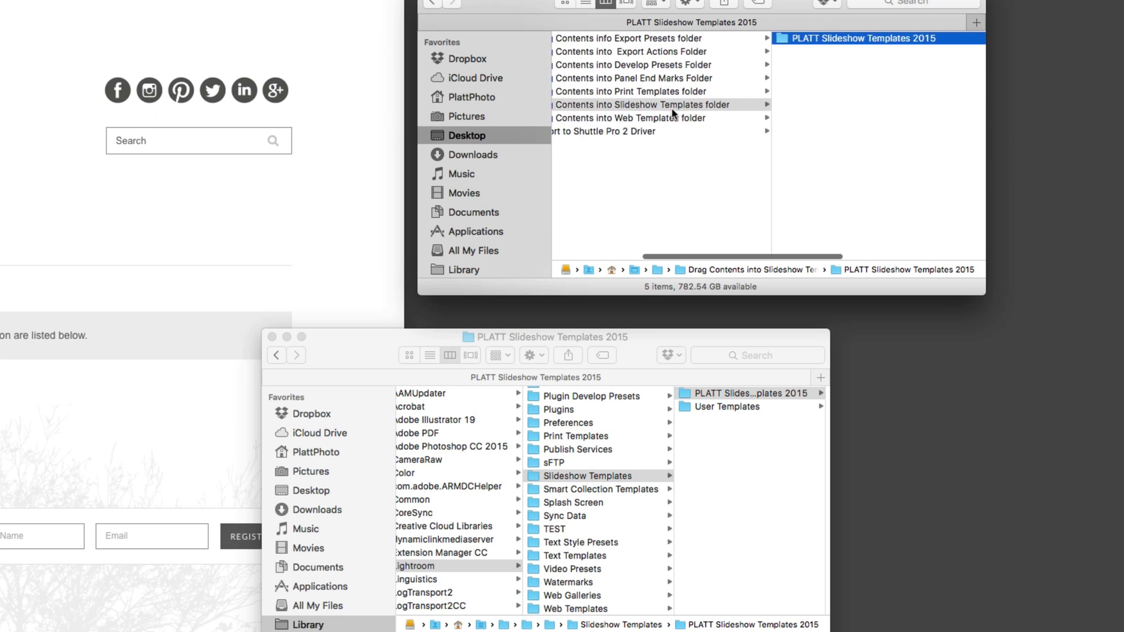
left_click(659, 117)
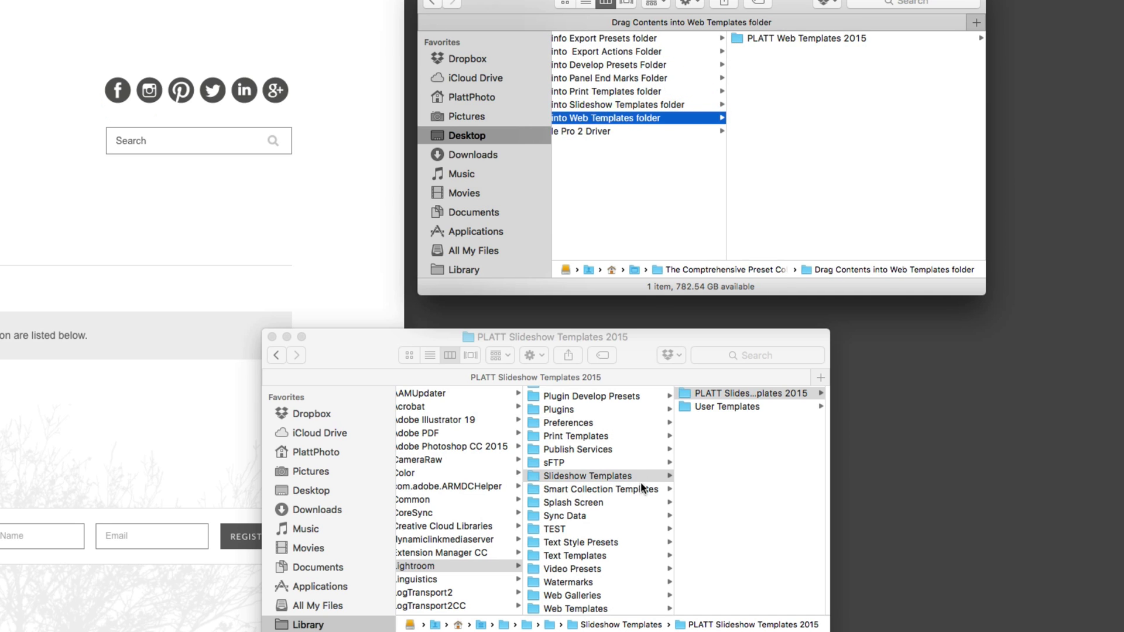
Step: Open Lightroom's Web Templates folder and copy the PLATT Web Templates 2015 folder
scroll(621, 489, "down", 2)
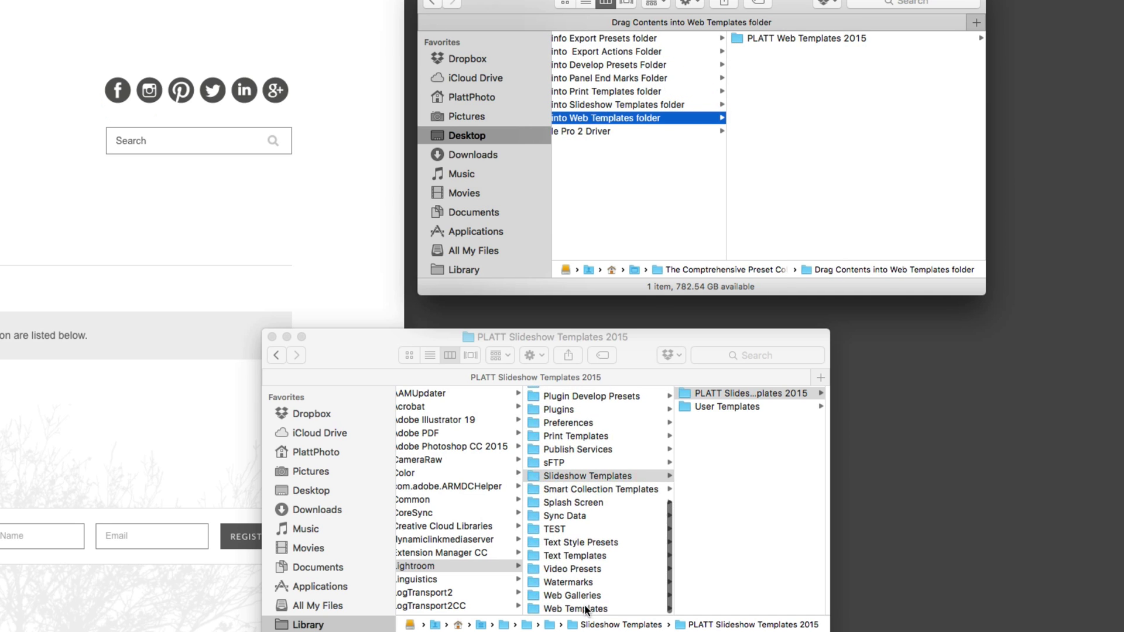
left_click(548, 609)
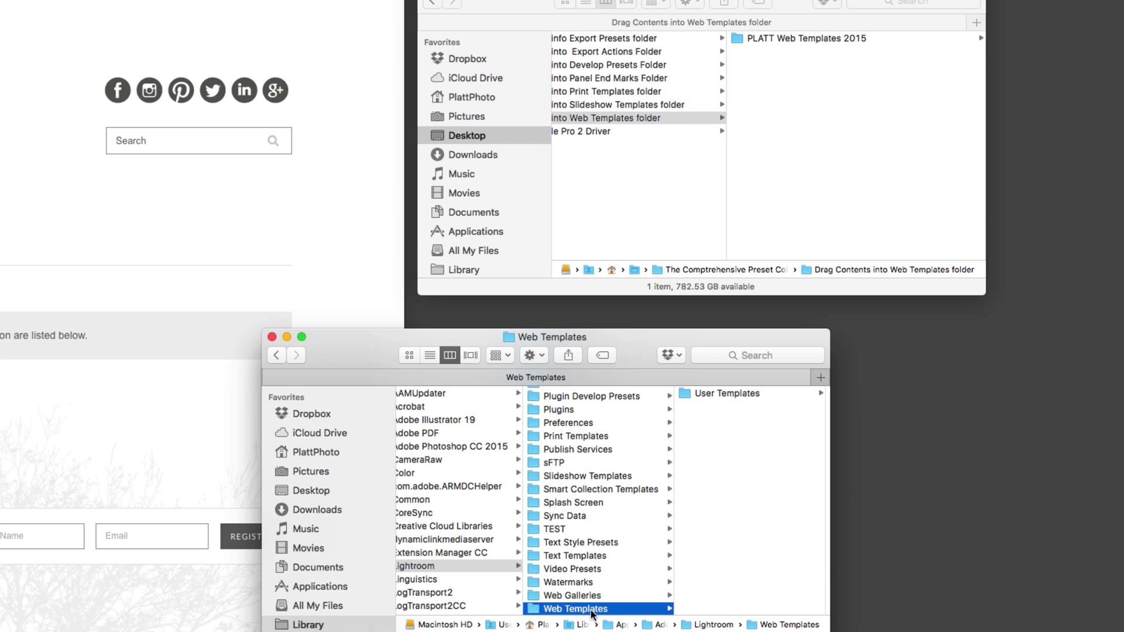
left_click(760, 76)
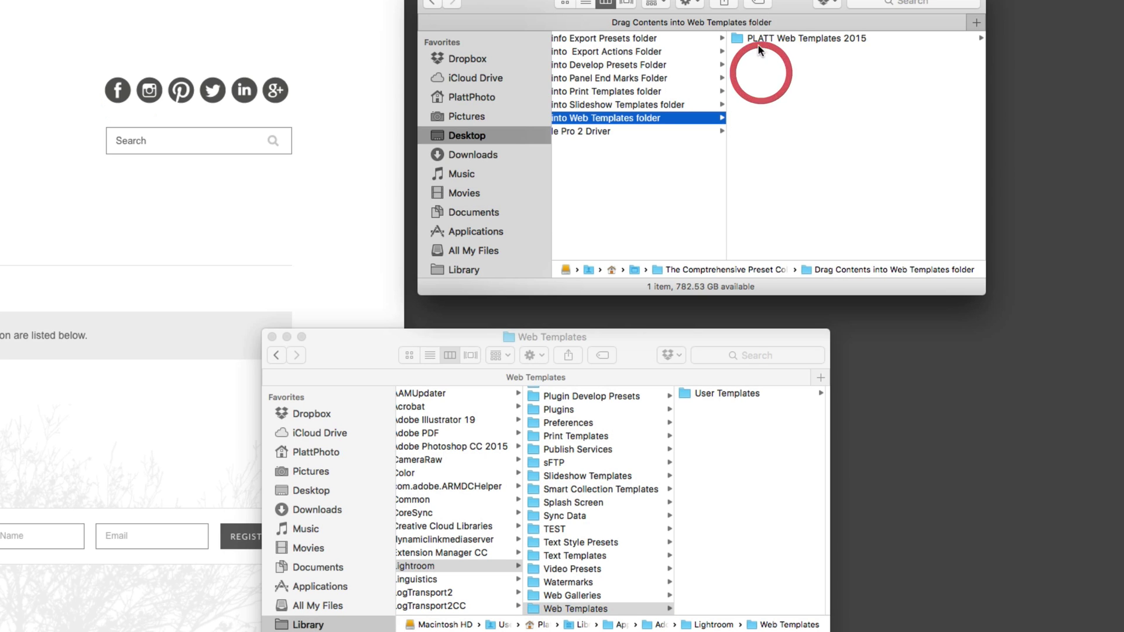
left_click_drag(758, 21, 756, 27)
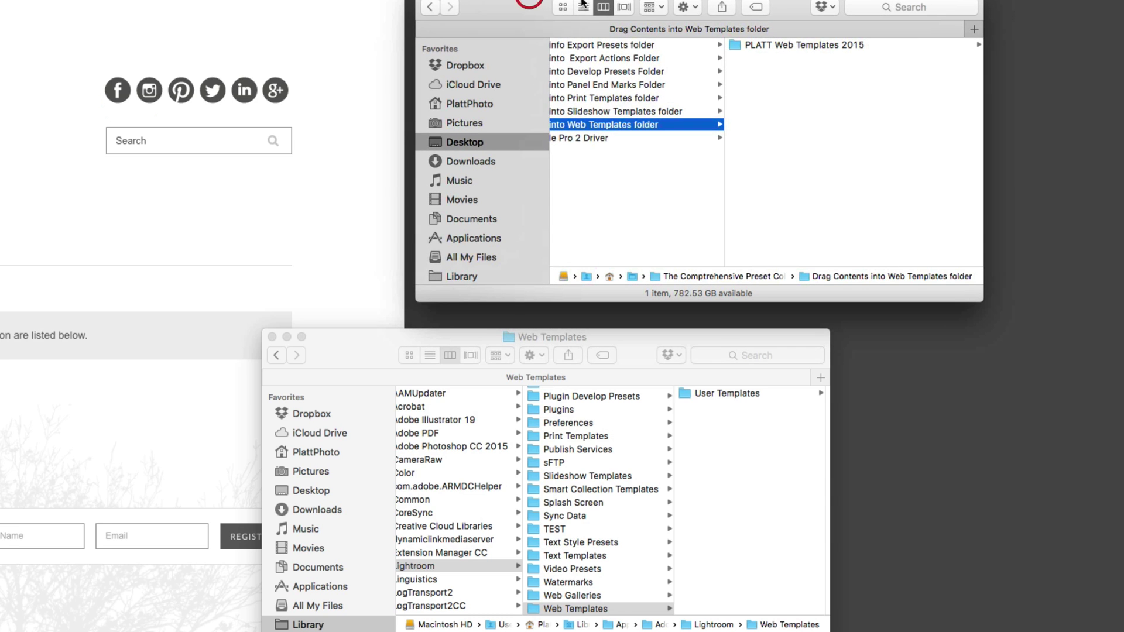
right_click(736, 45)
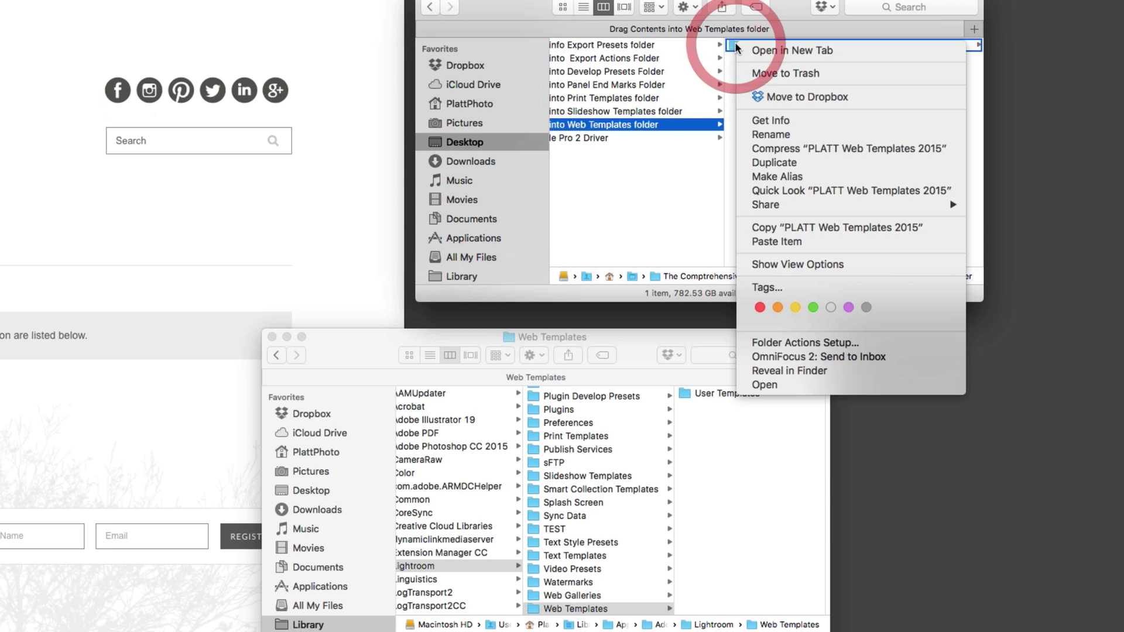
left_click(788, 227)
Step: Paste the folder into Web Templates and confirm it holds three templates
left_click(764, 475)
right_click(764, 475)
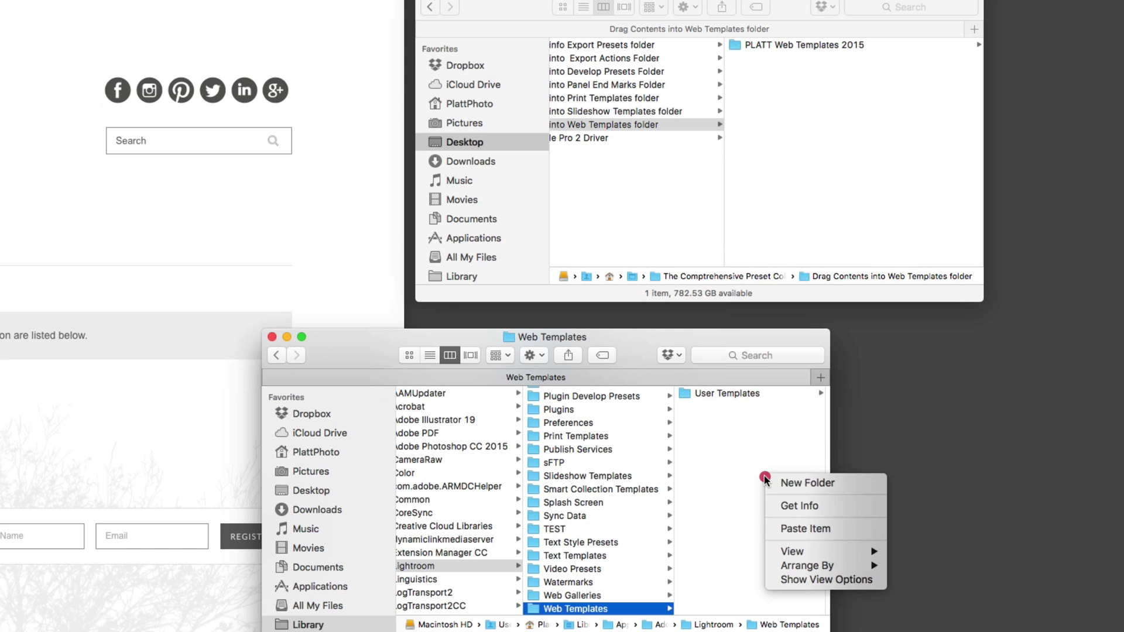
left_click(794, 528)
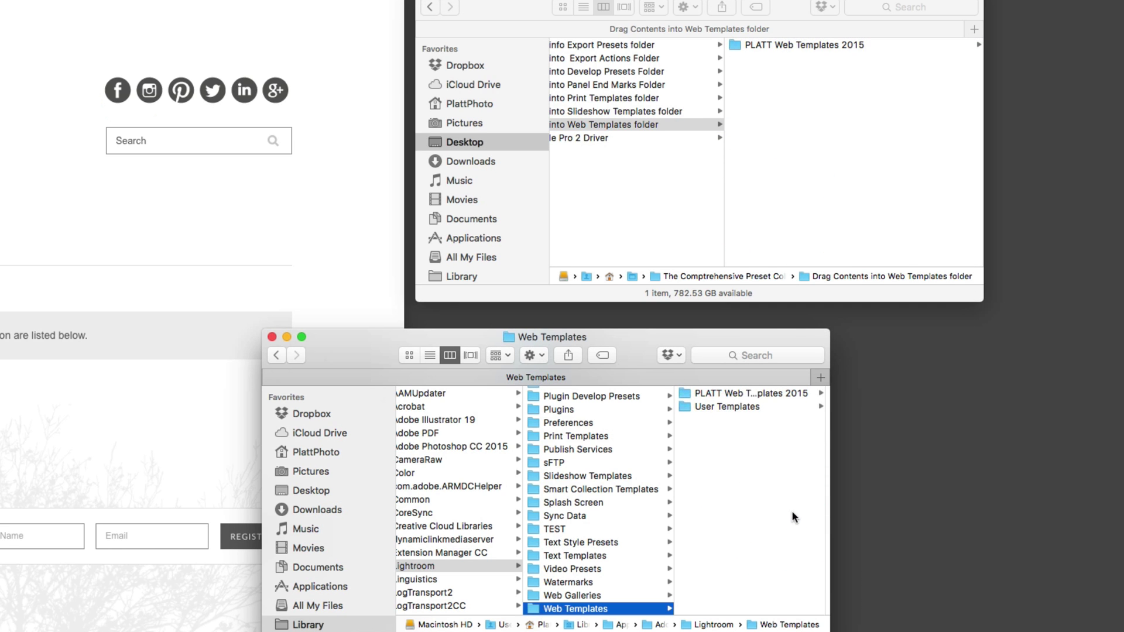
left_click(532, 607)
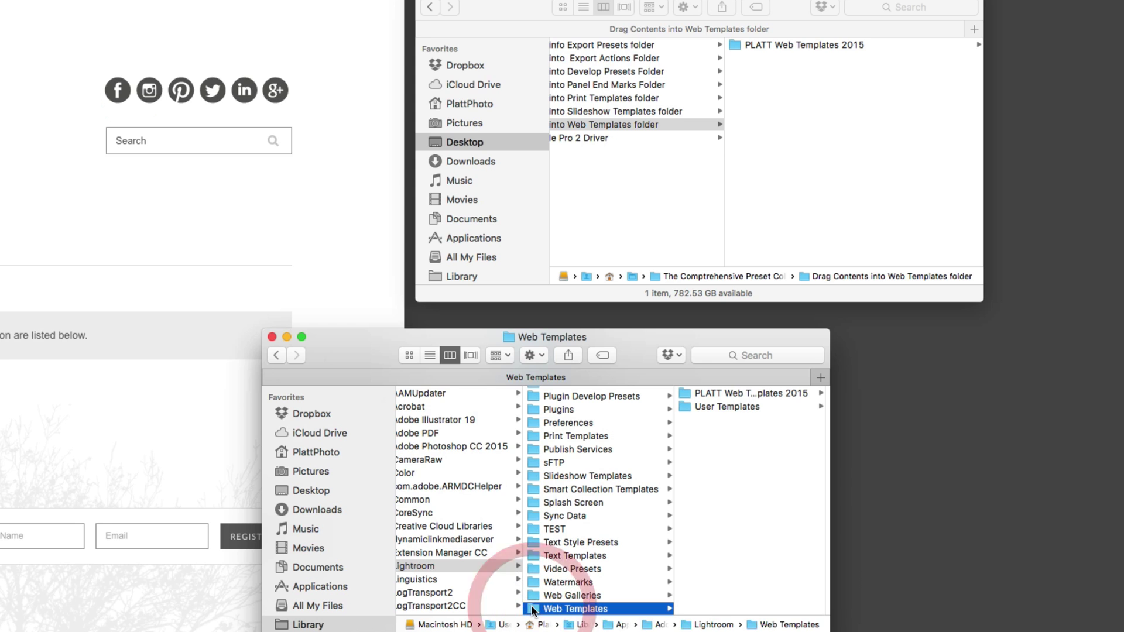
left_click(688, 394)
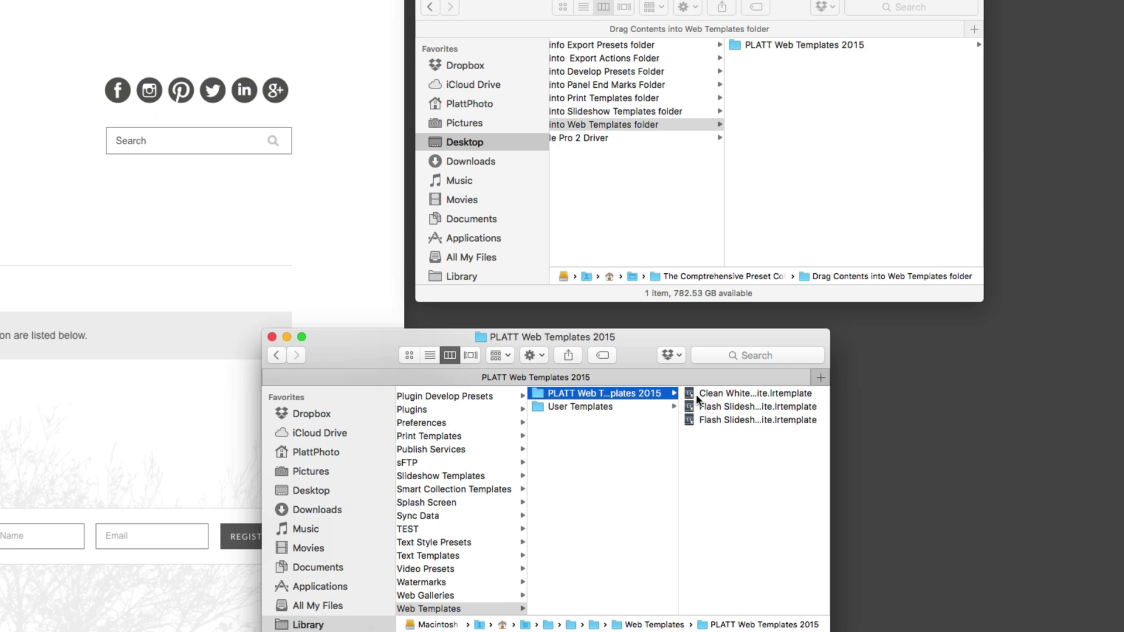
scroll(635, 495, "left", 5)
scroll(635, 496, "right", 5)
Step: Quit Lightroom skipping the catalog backup, relaunch it, and expand the PLATT Web Templates 2015 folder
key("super+Tab")
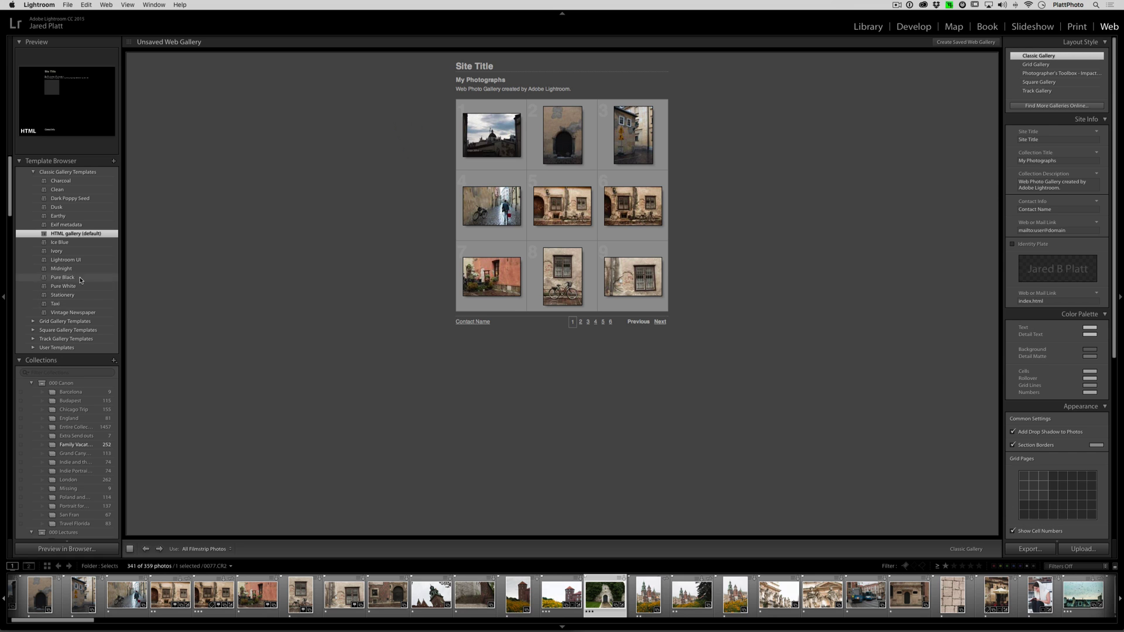
key("super+q")
left_click(605, 236)
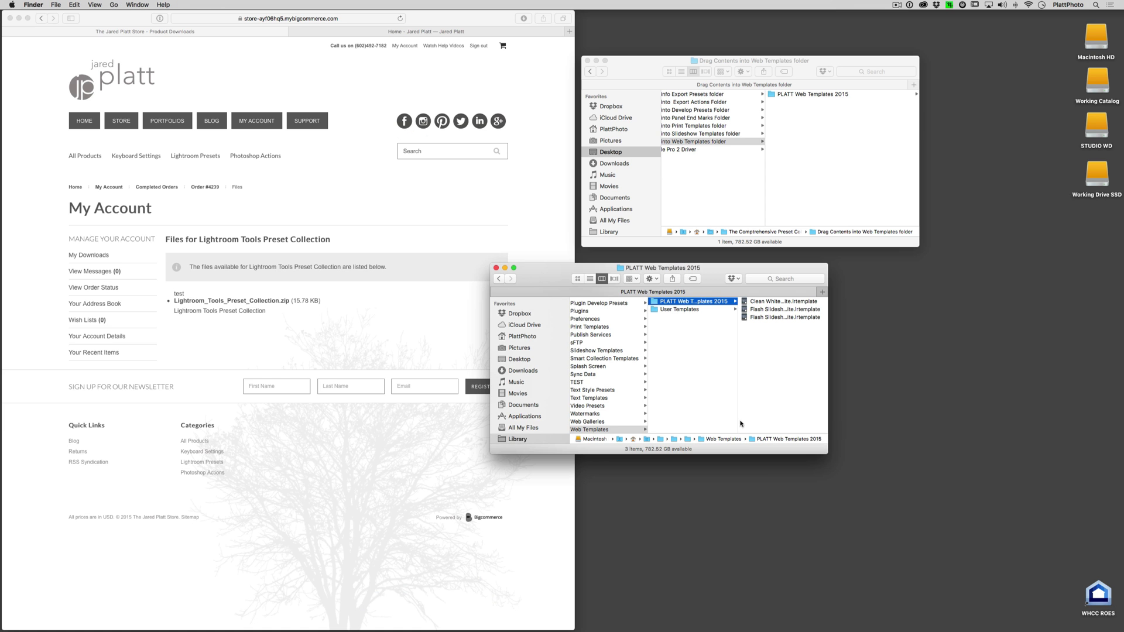
left_click(749, 613)
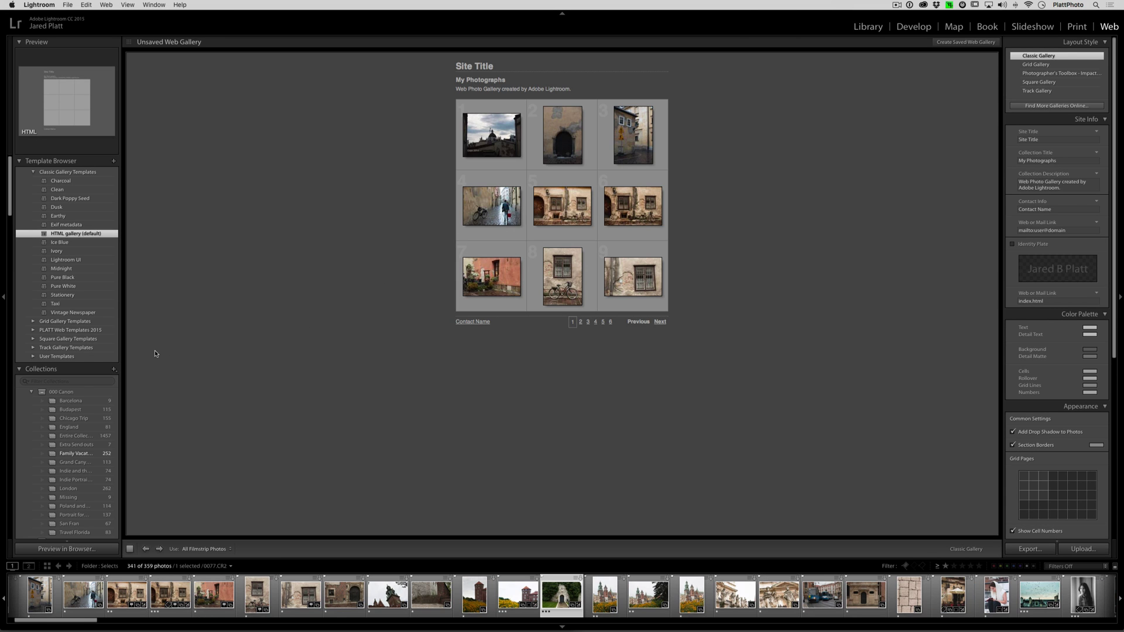
left_click(33, 331)
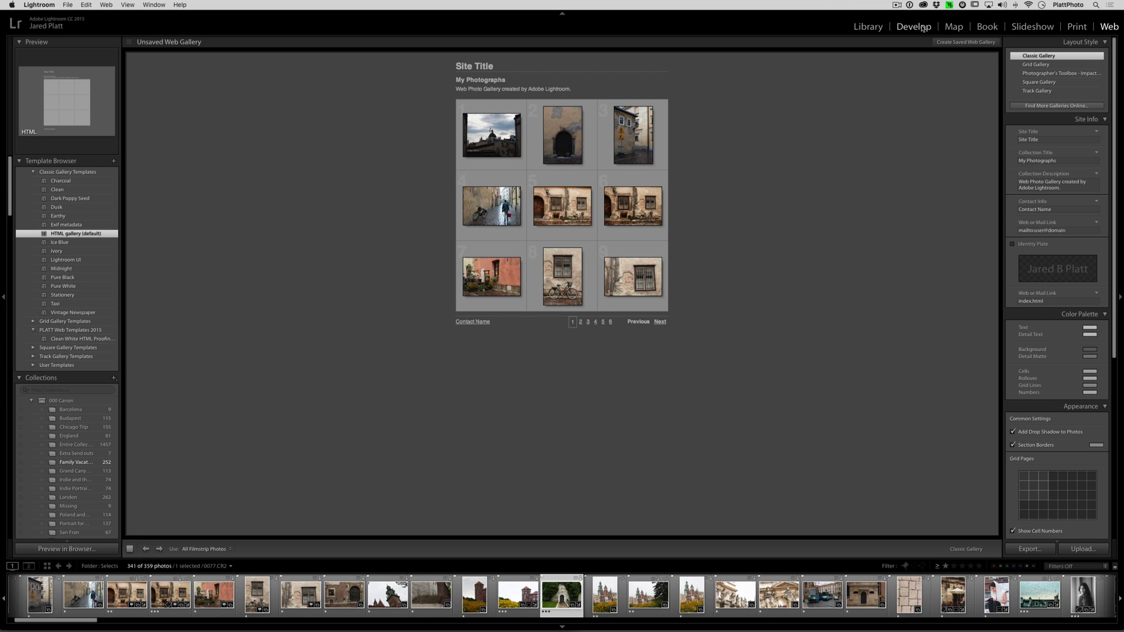
left_click(1026, 27)
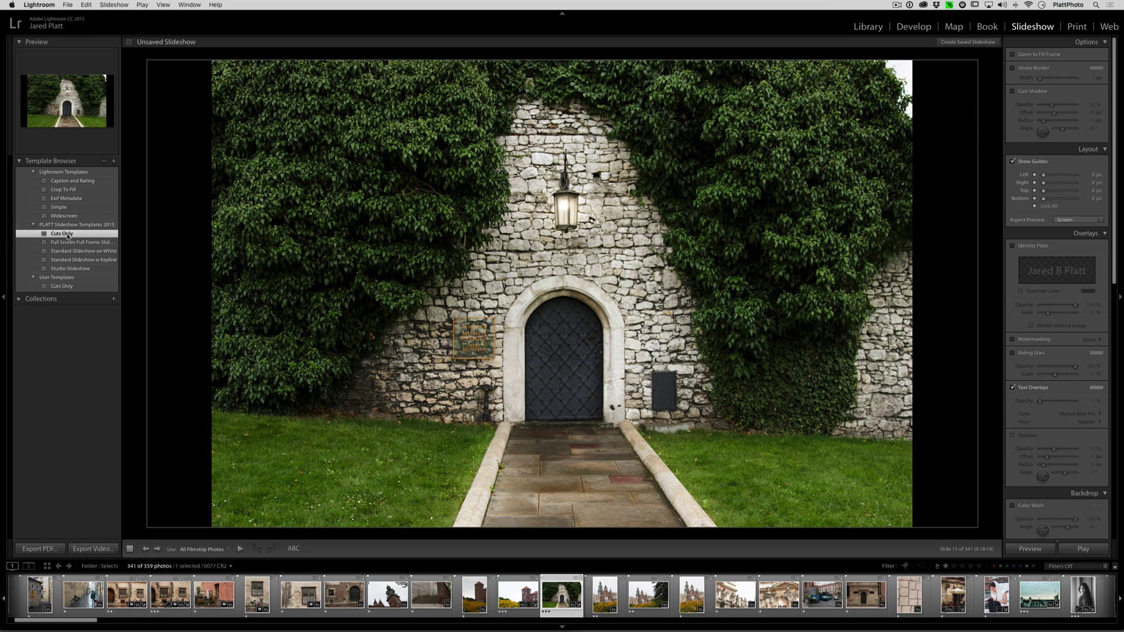
Step: In the Print module's Template Browser, expand and collapse the BLURB 10x8 2015 folder
left_click(1077, 26)
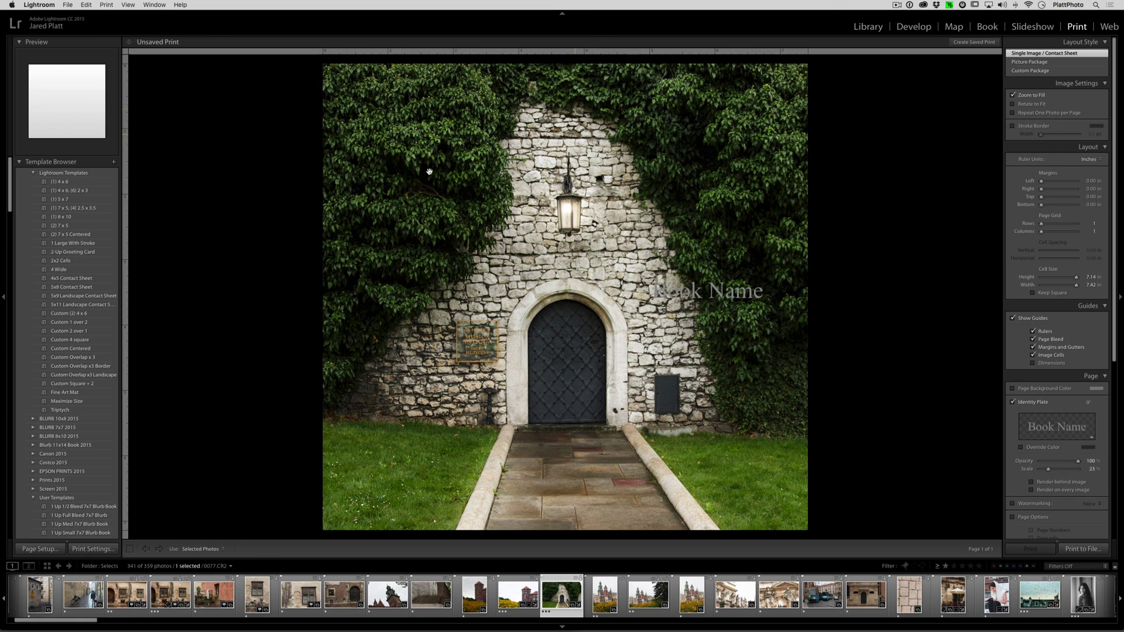
scroll(65, 305, "down", 5)
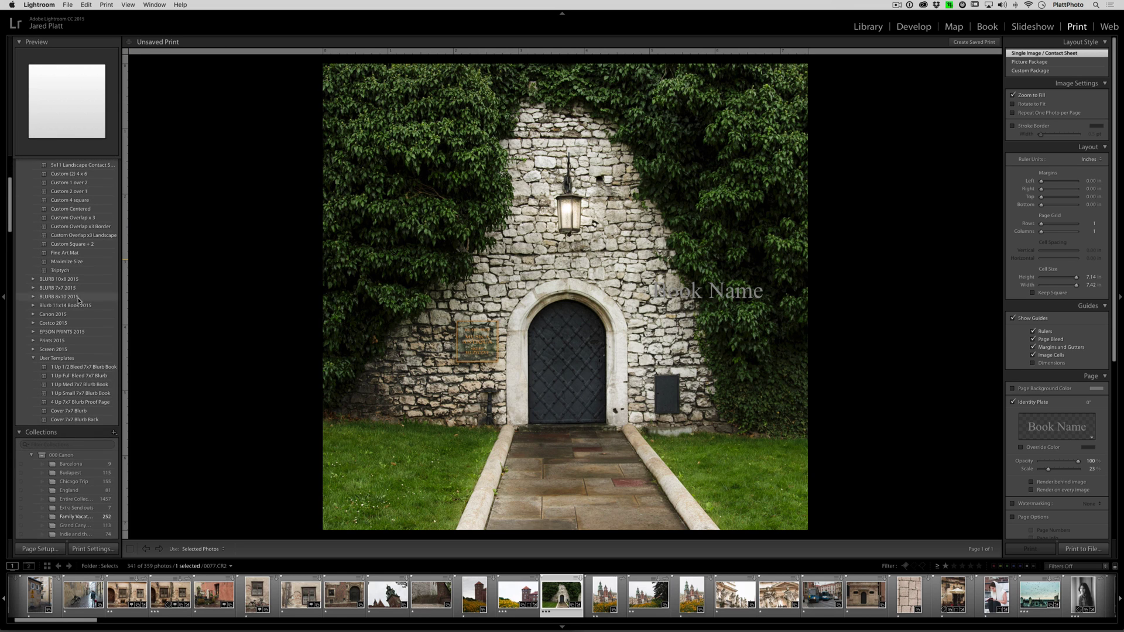
left_click(33, 279)
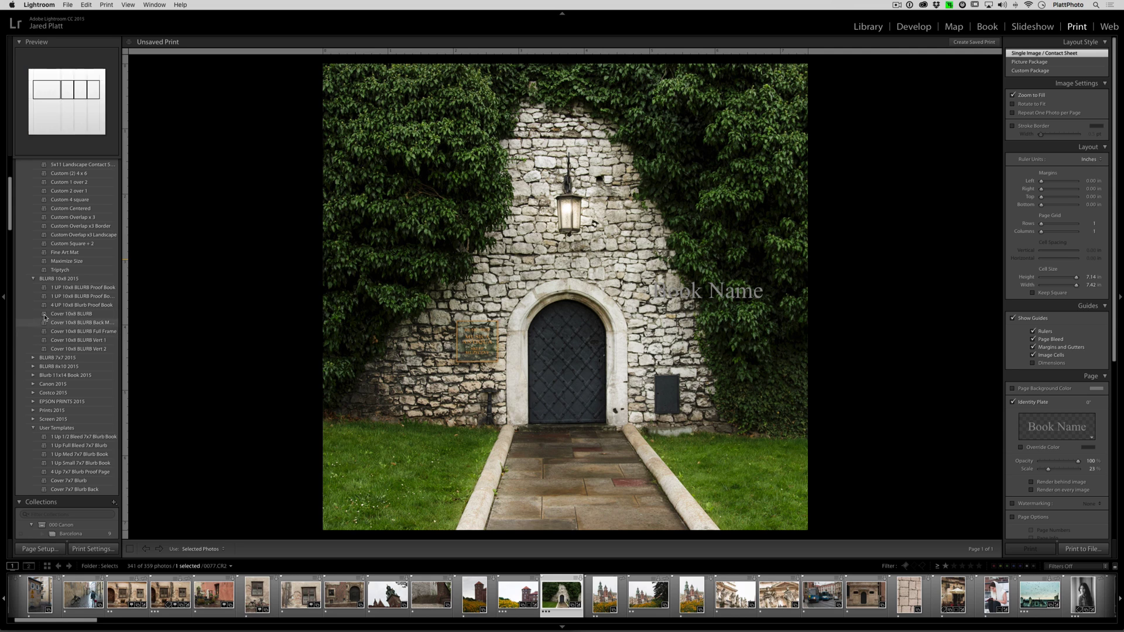
left_click(33, 280)
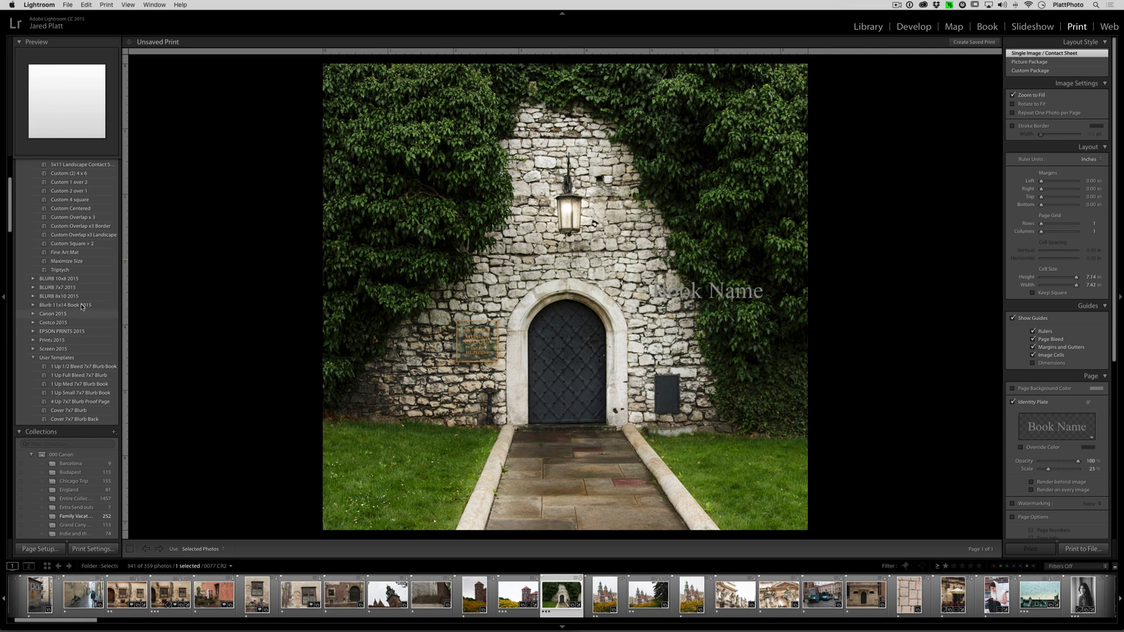